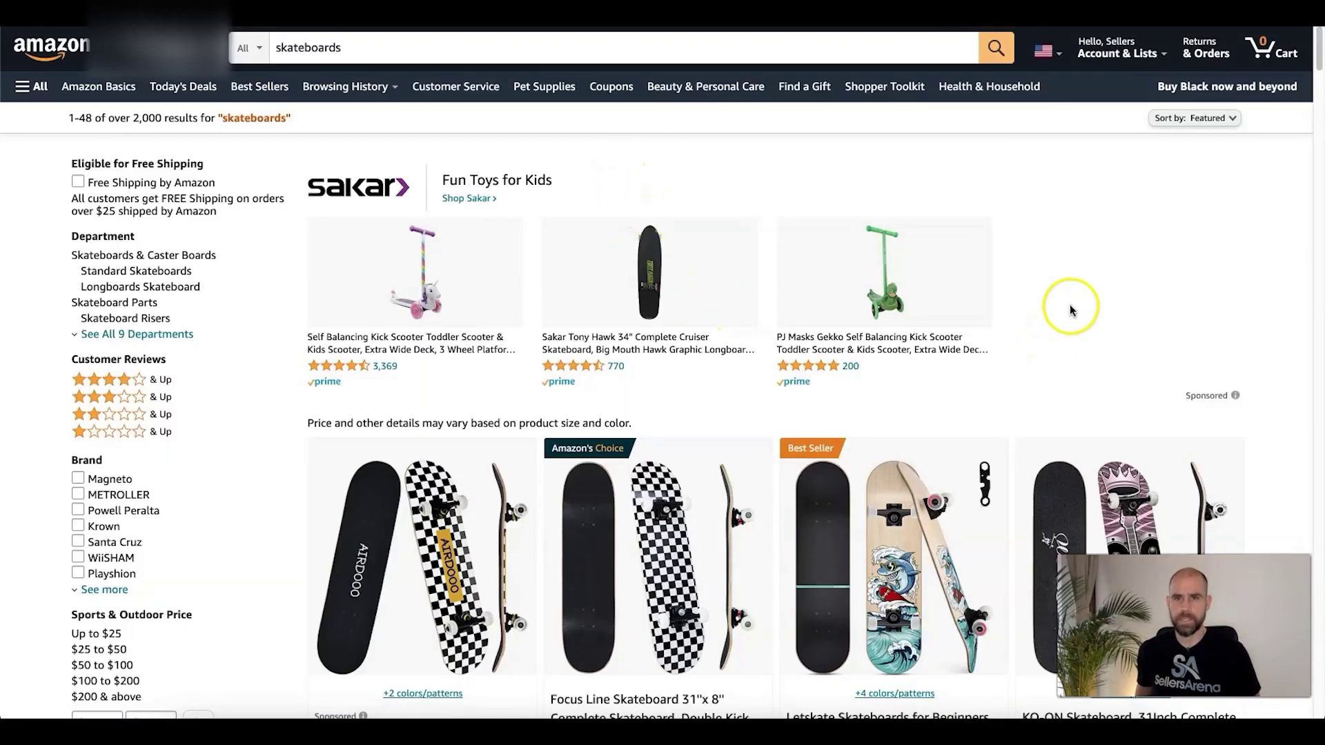
scroll(1076, 350, down, 5)
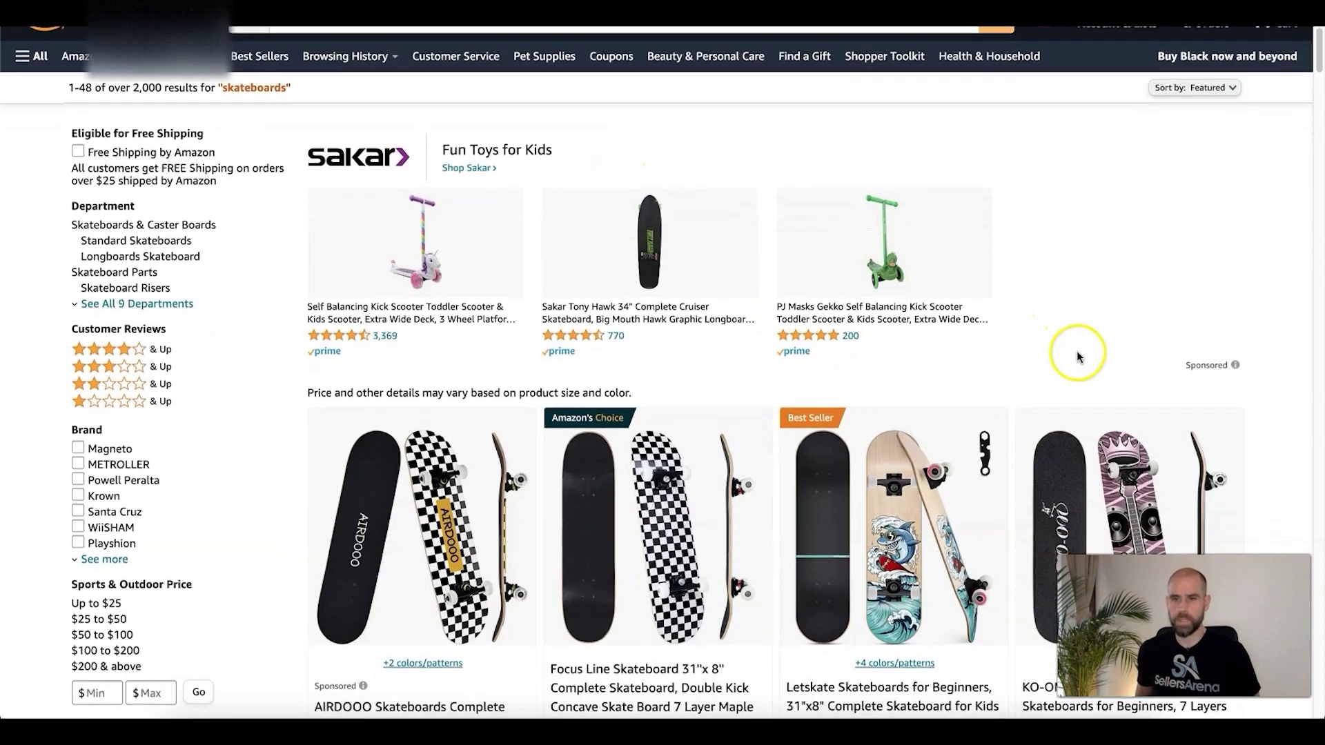
scroll(1053, 354, down, 3)
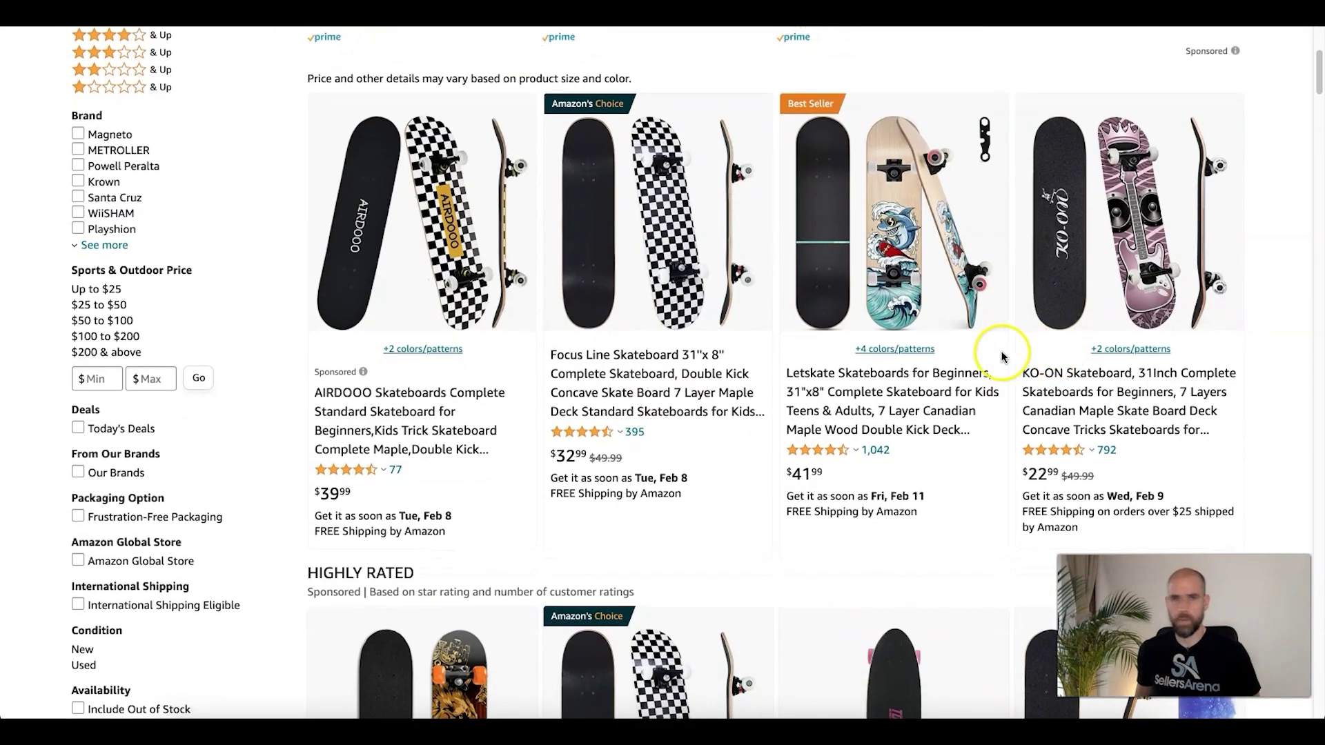
scroll(999, 357, down, 6)
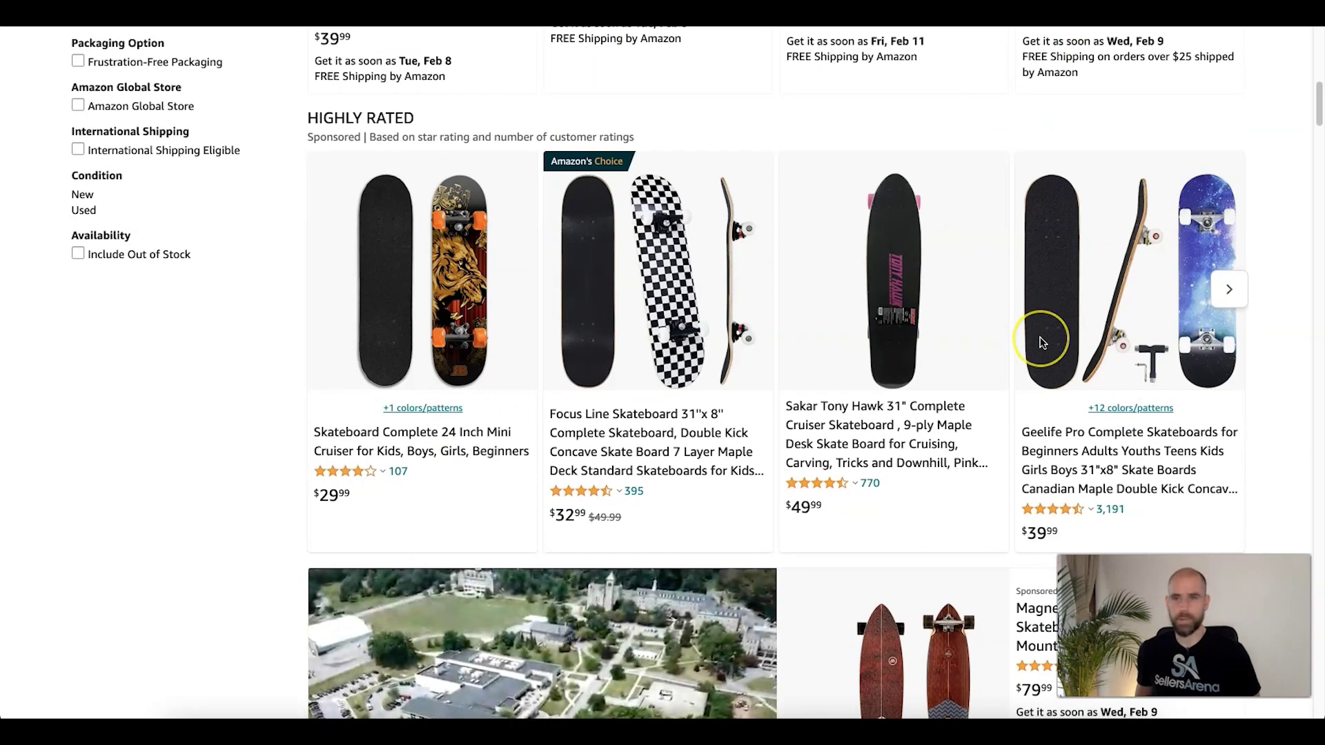
scroll(1042, 338, down, 2)
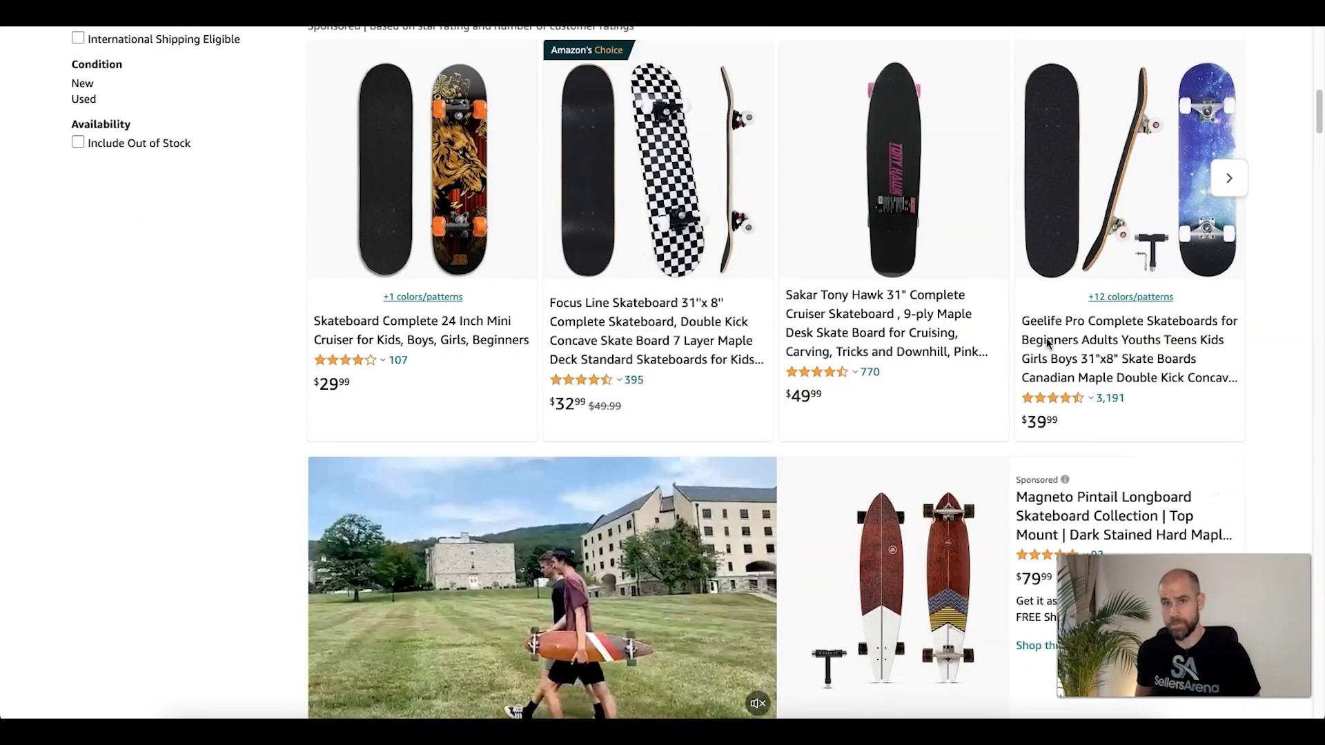
scroll(1047, 343, down, 15)
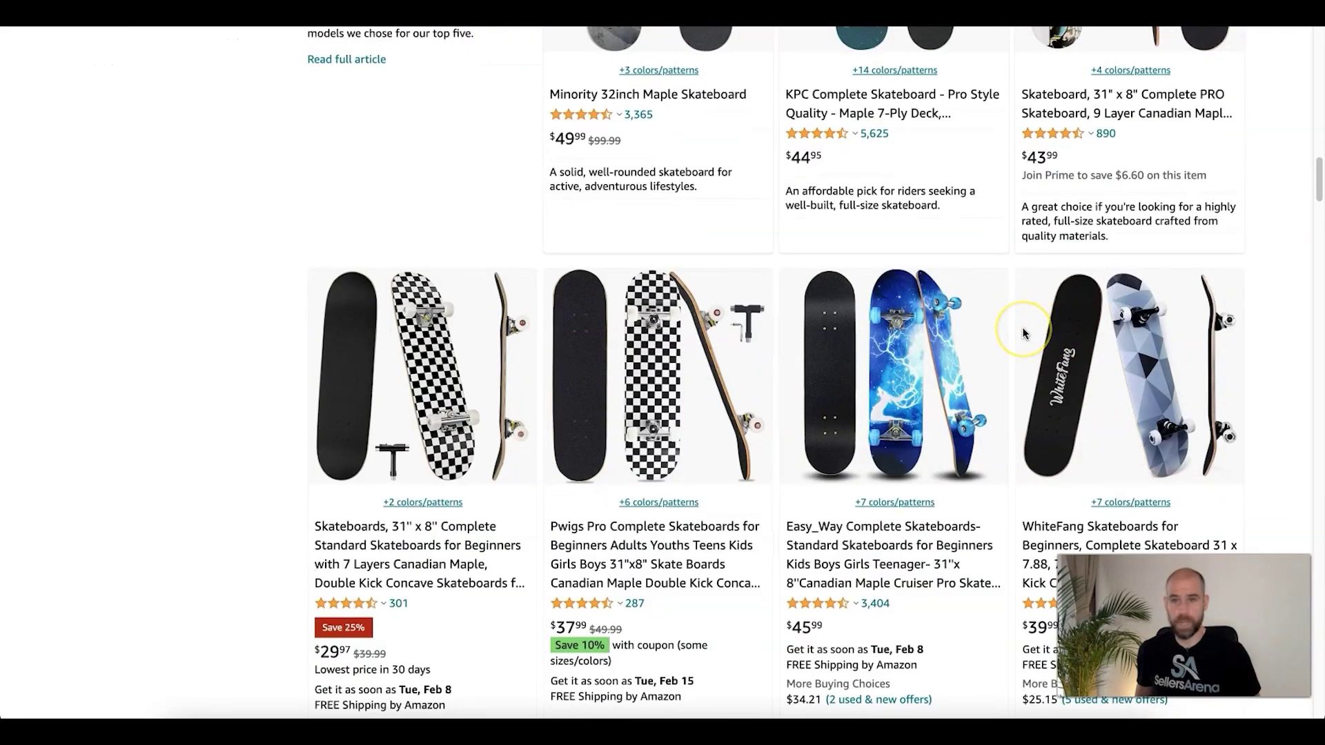
scroll(1024, 333, down, 3)
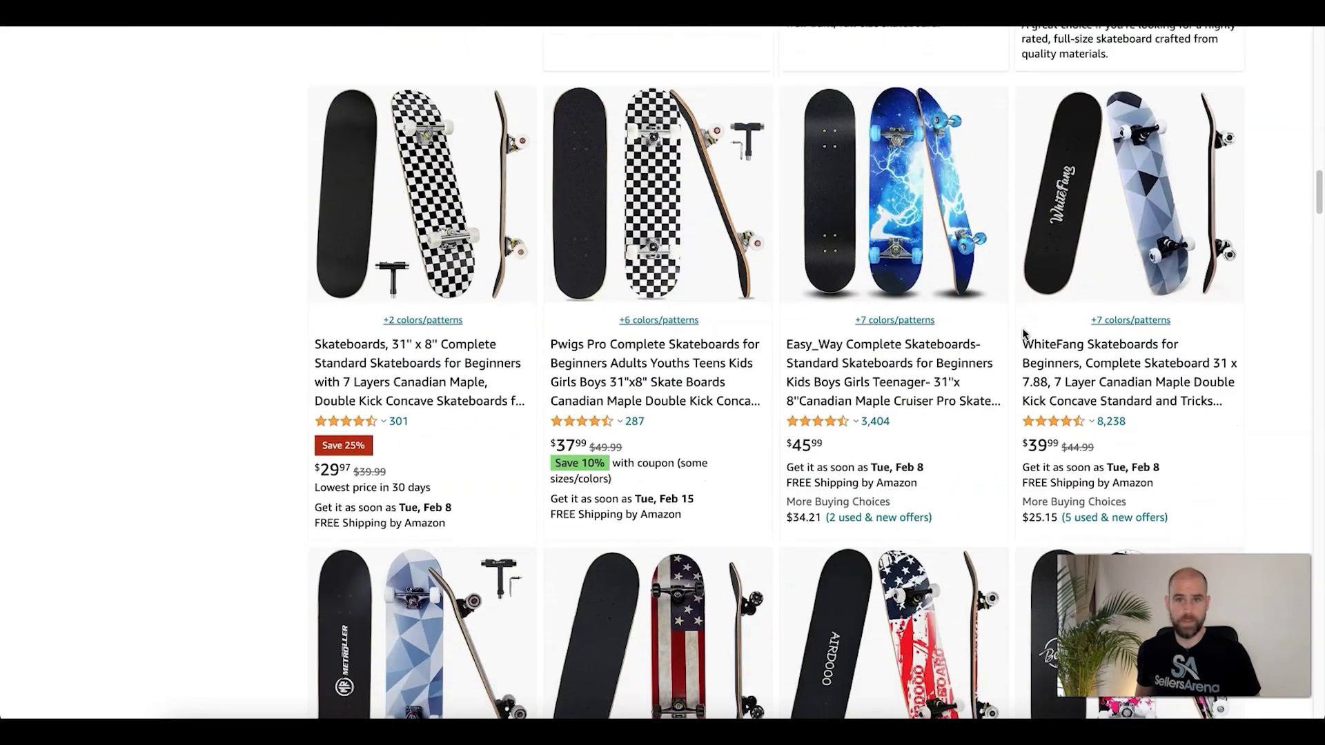
scroll(1024, 334, down, 3)
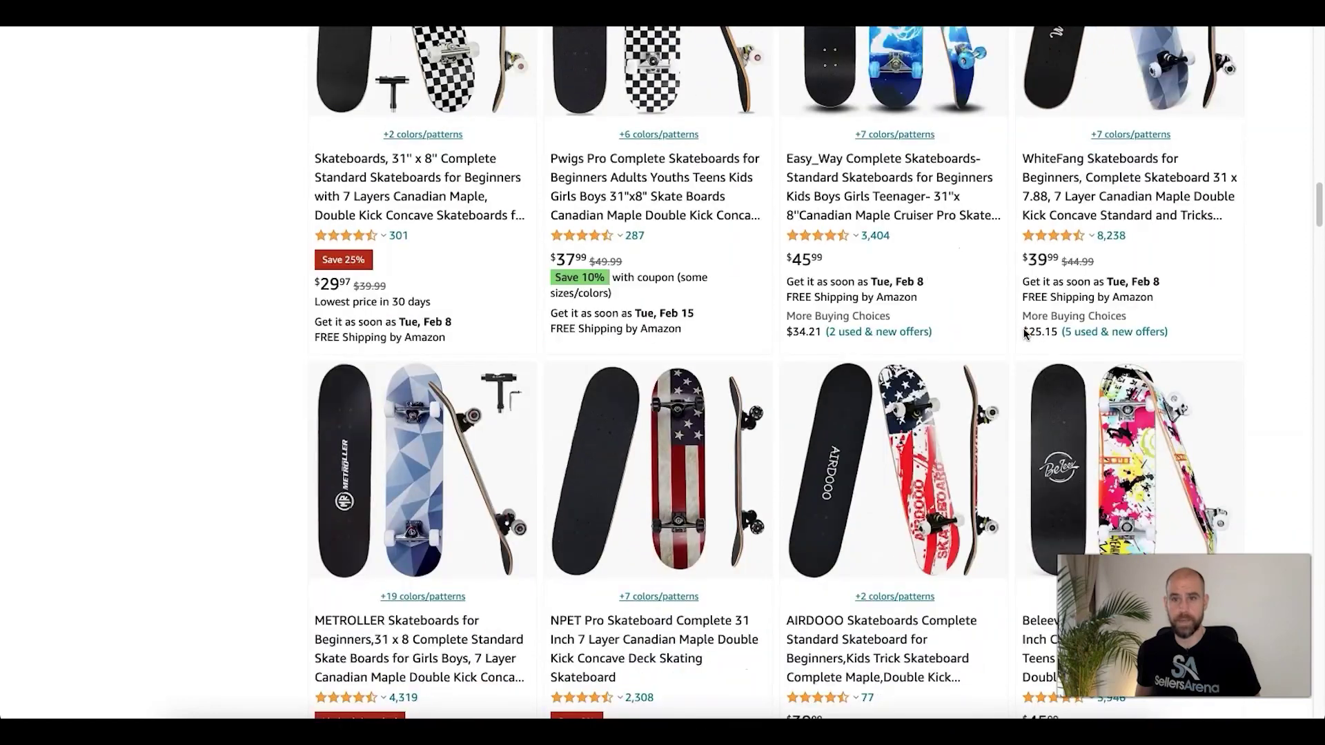
scroll(1025, 333, down, 2)
scroll(1007, 331, down, 1)
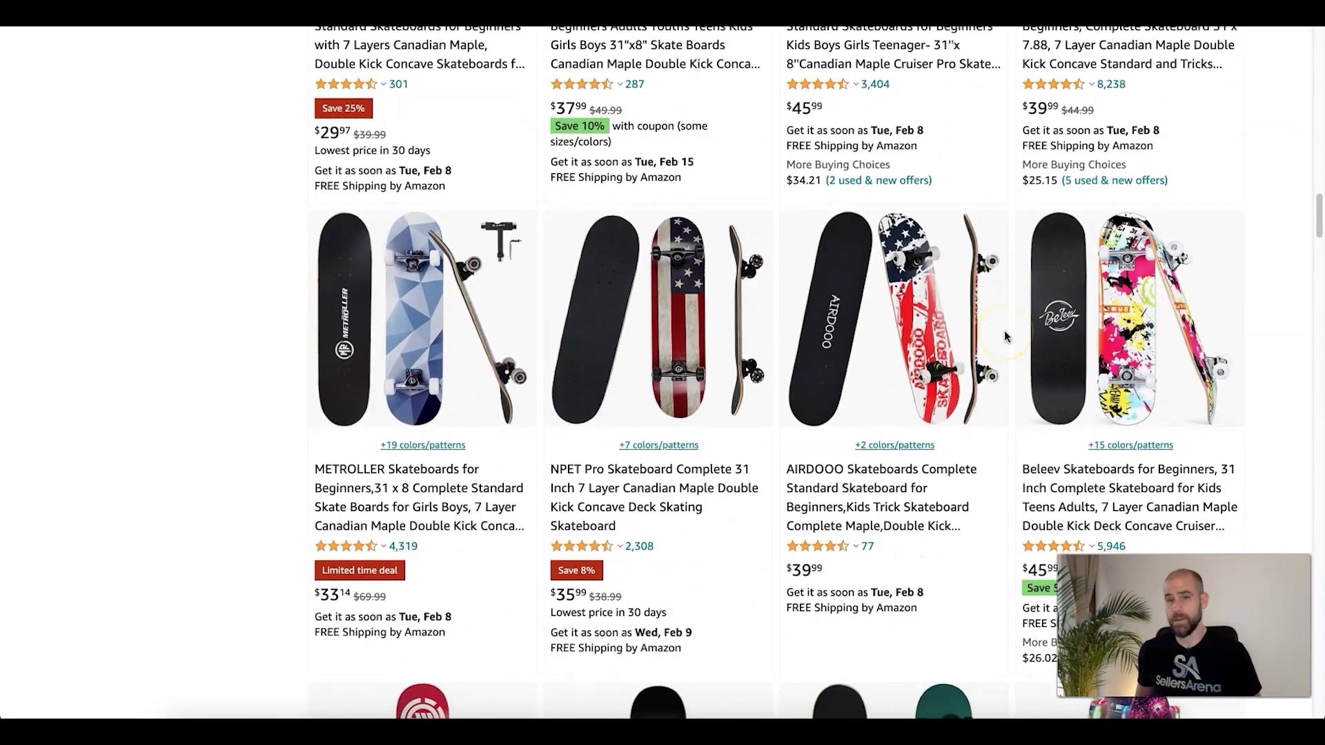
scroll(1004, 336, down, 6)
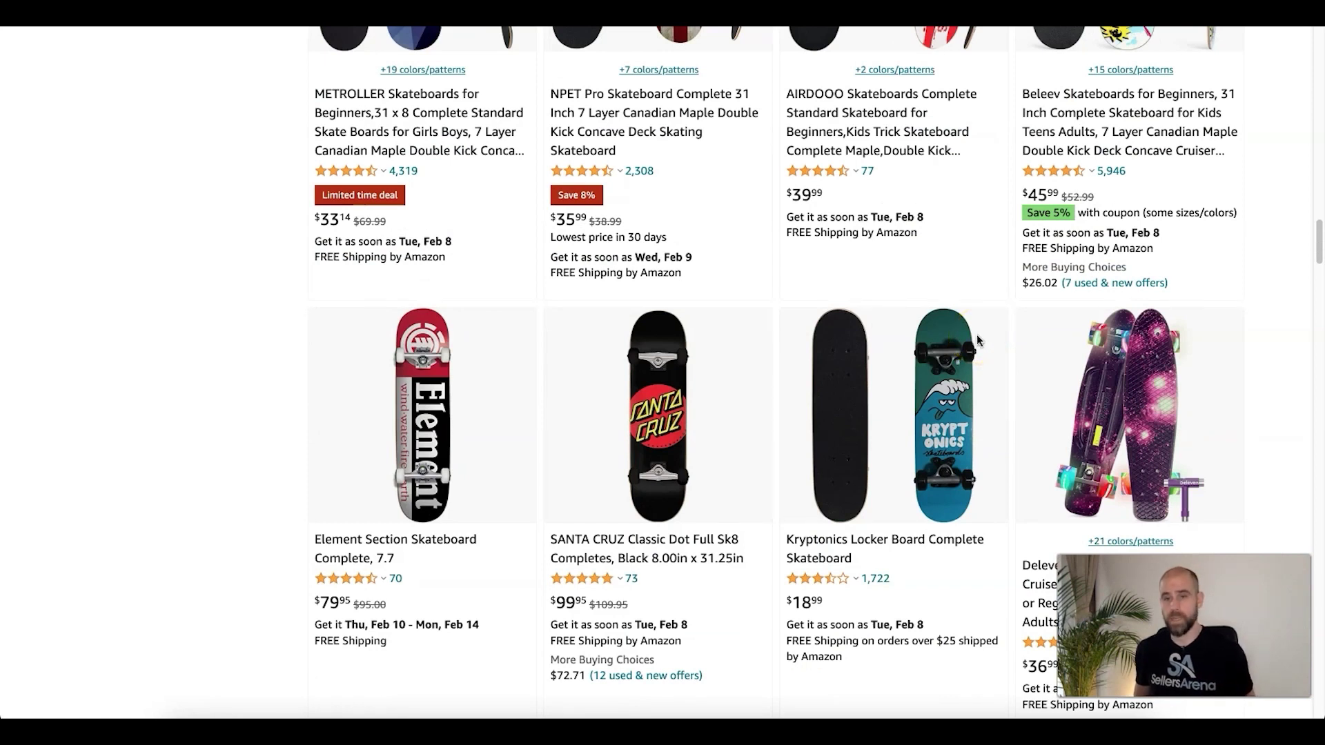
scroll(980, 342, down, 6)
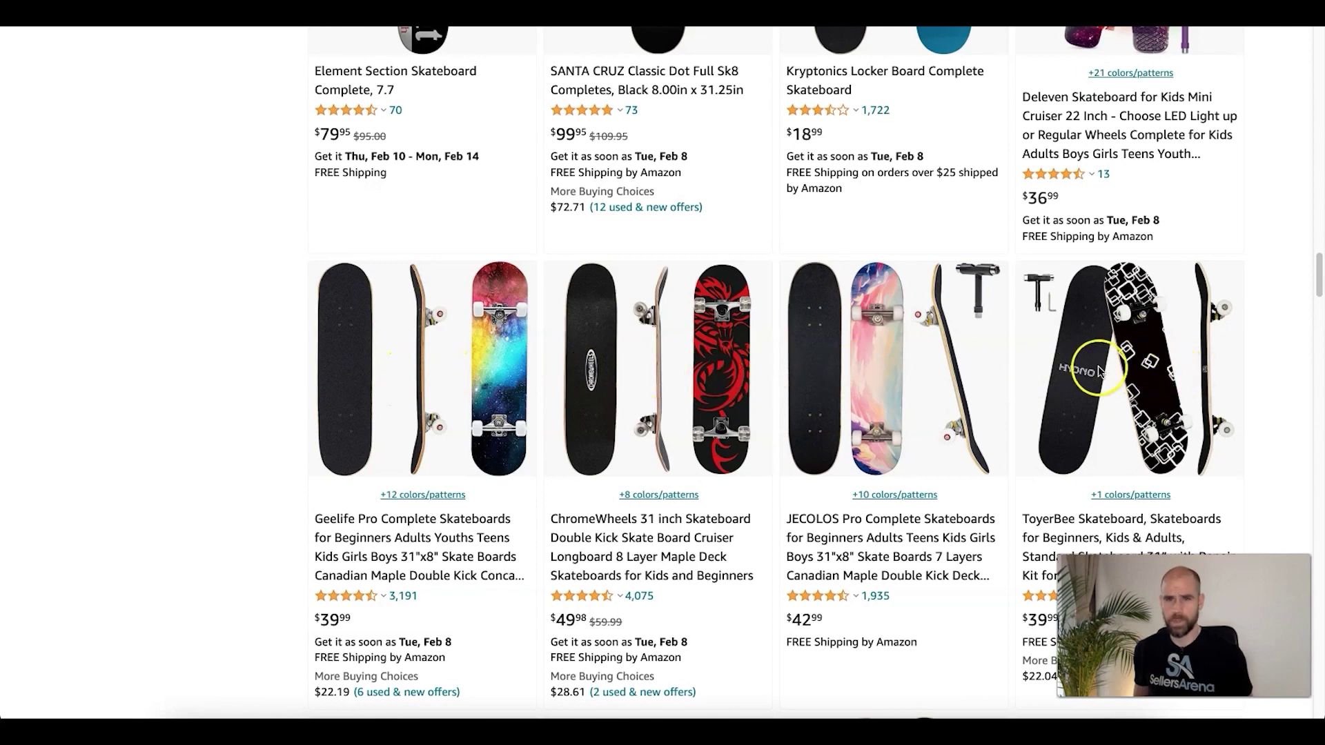
scroll(1020, 366, down, 8)
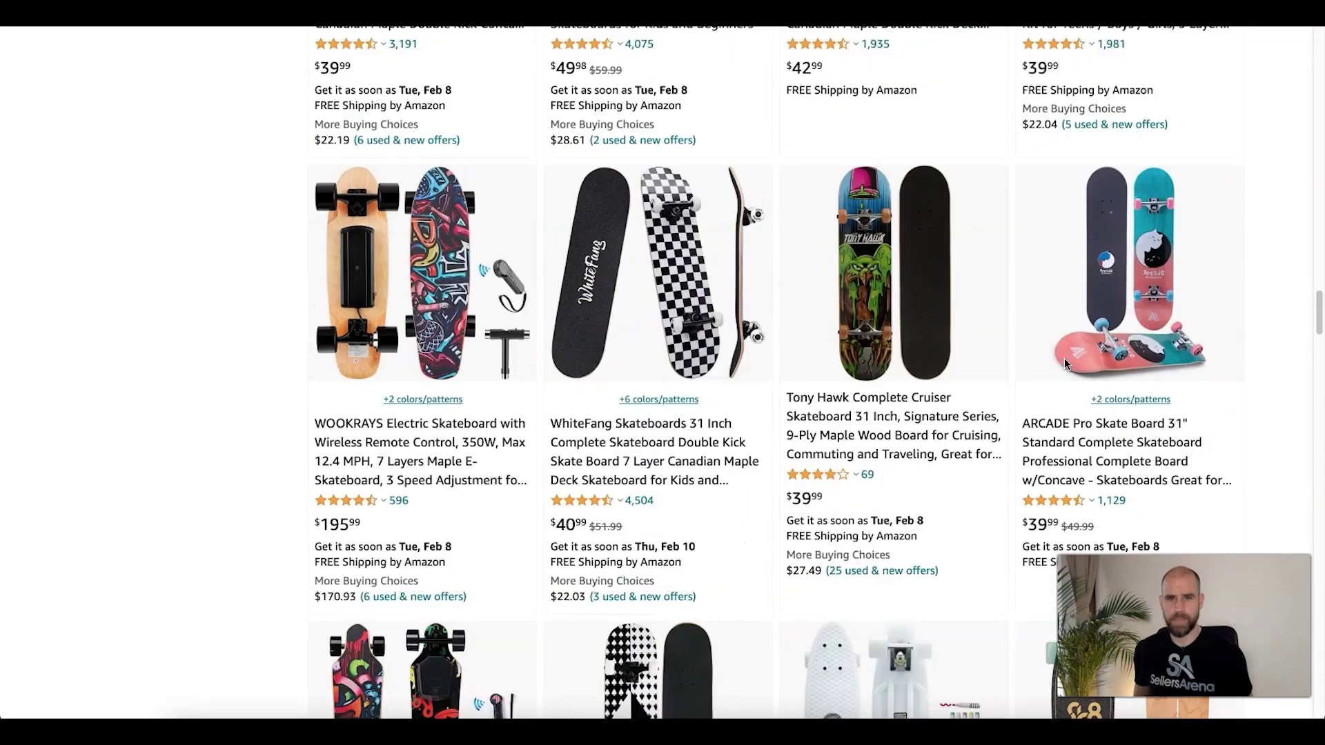
click(725, 338)
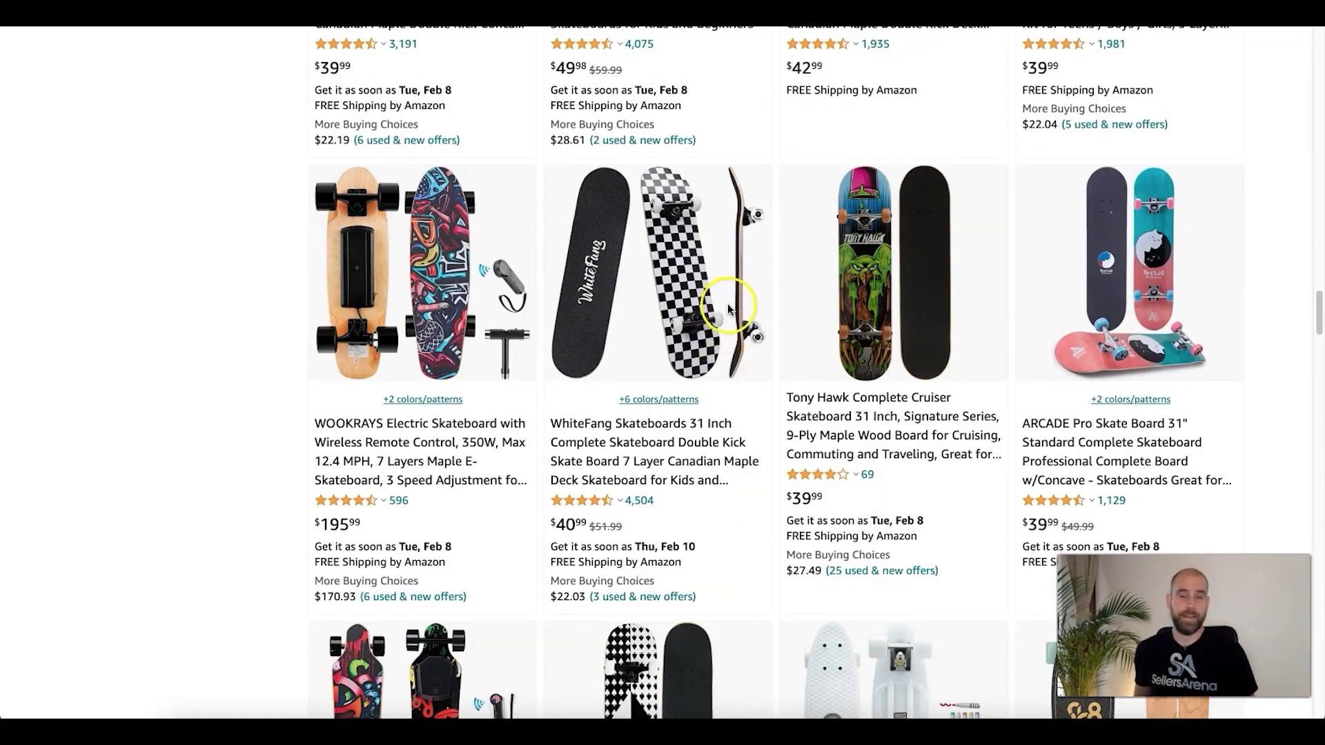
scroll(733, 305, down, 1)
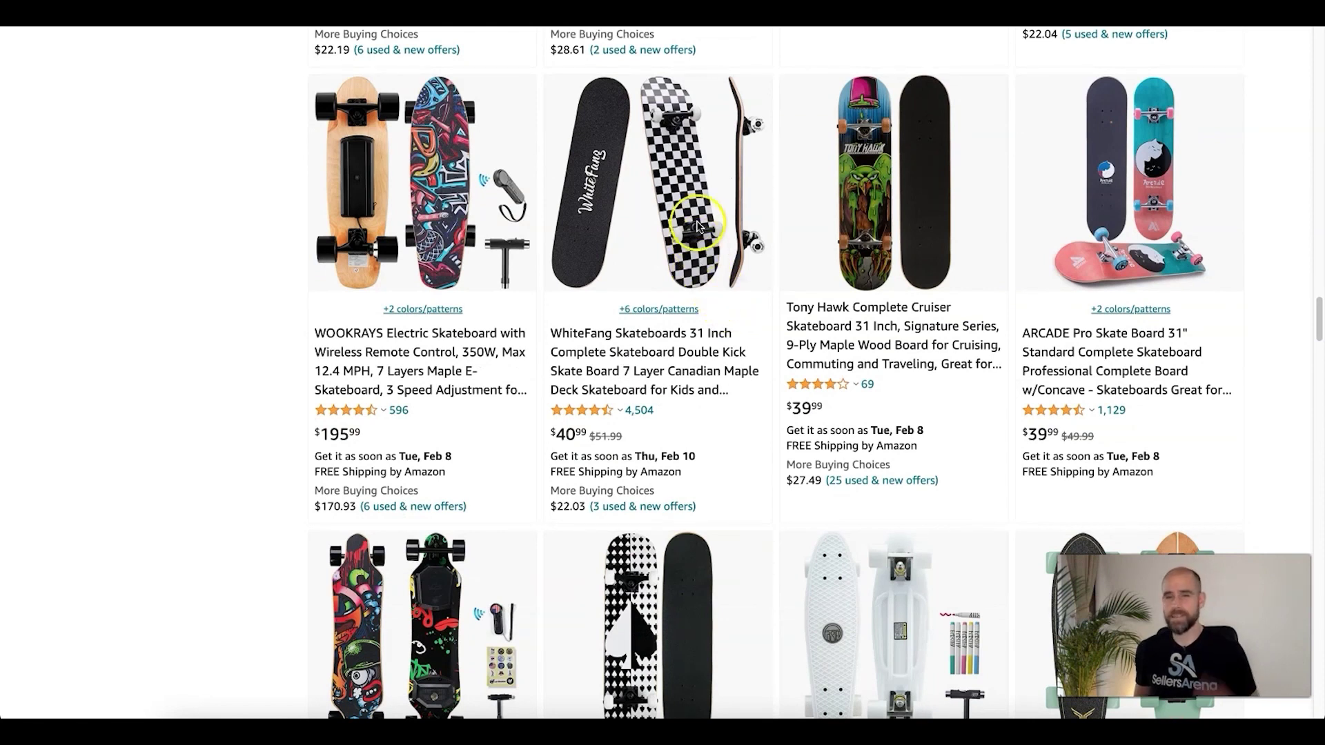
scroll(698, 229, down, 3)
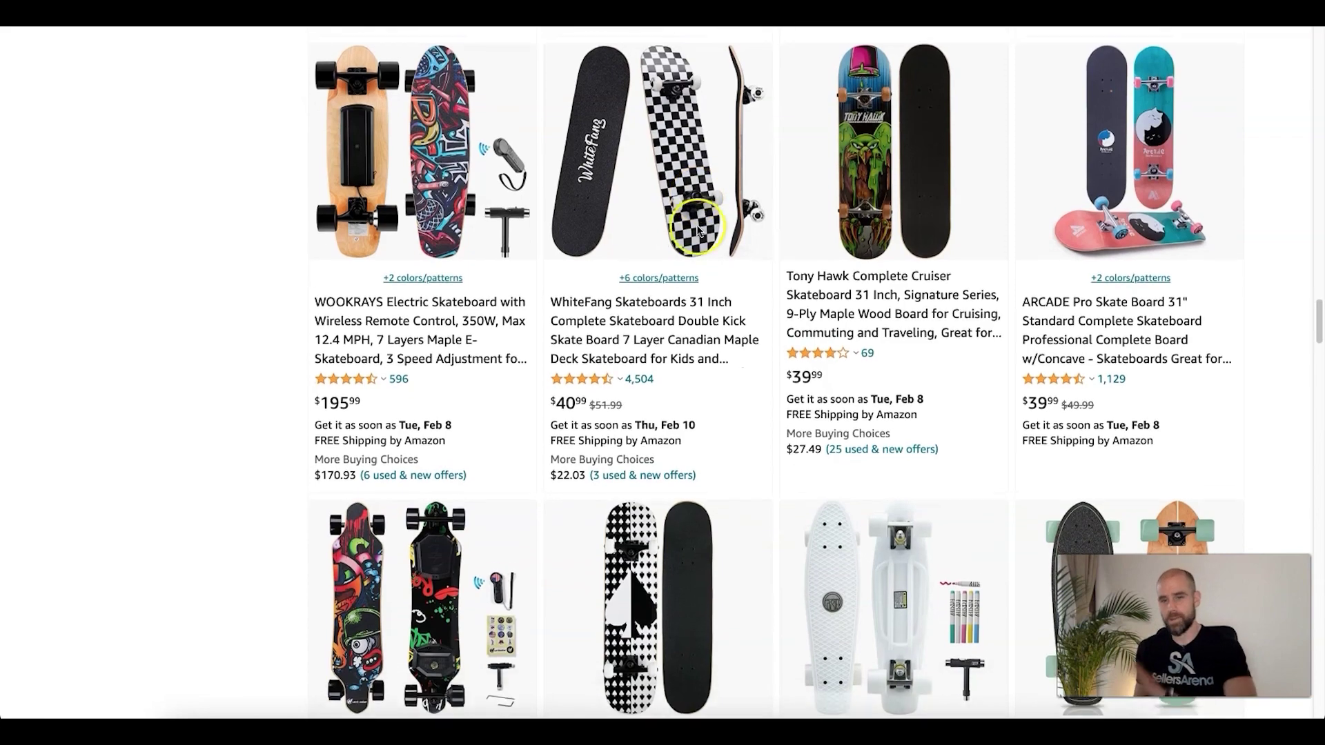
scroll(813, 251, down, 7)
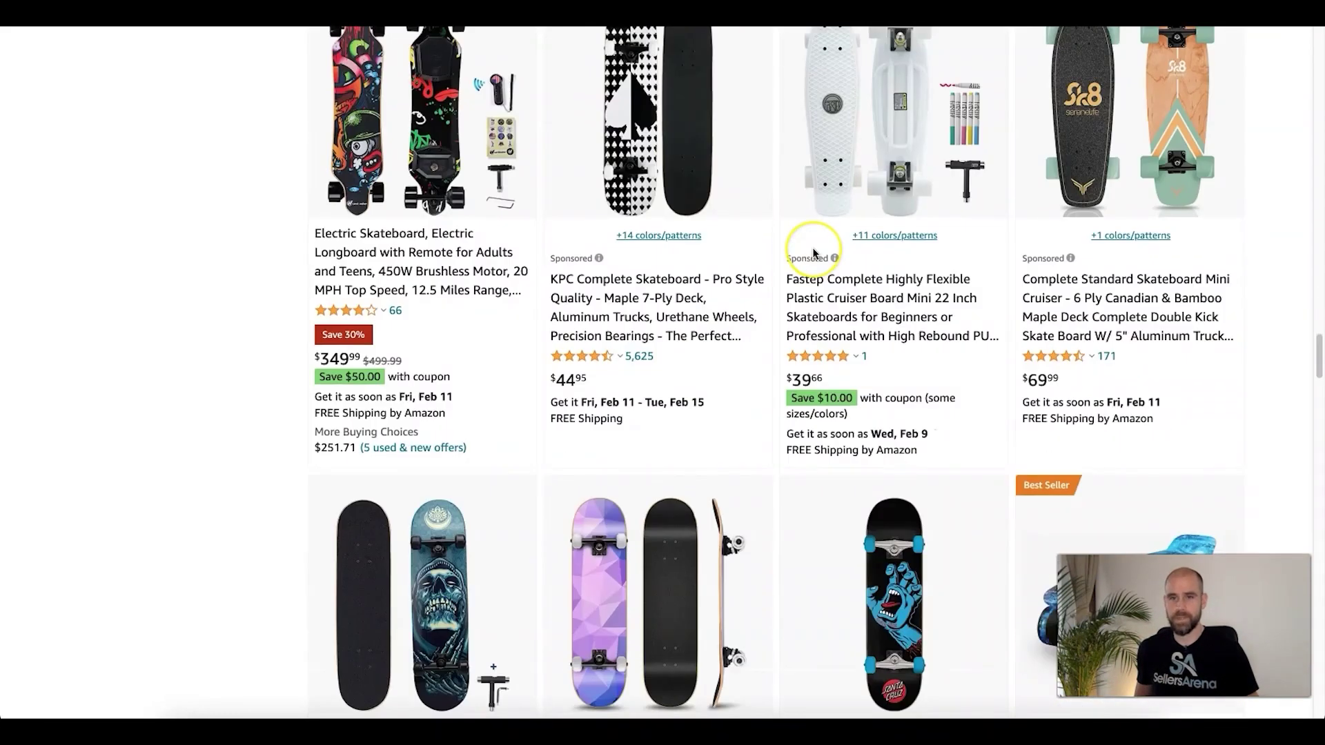
scroll(897, 297, down, 1)
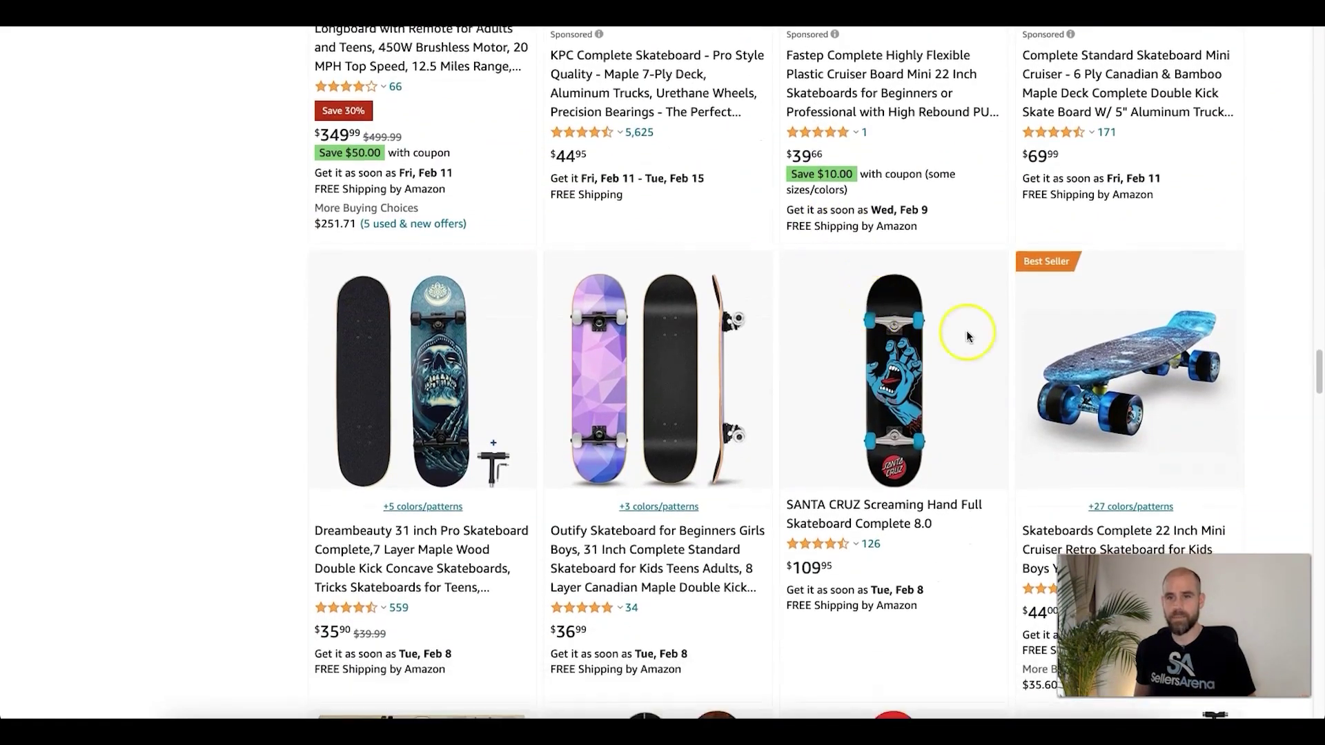
scroll(1105, 370, down, 2)
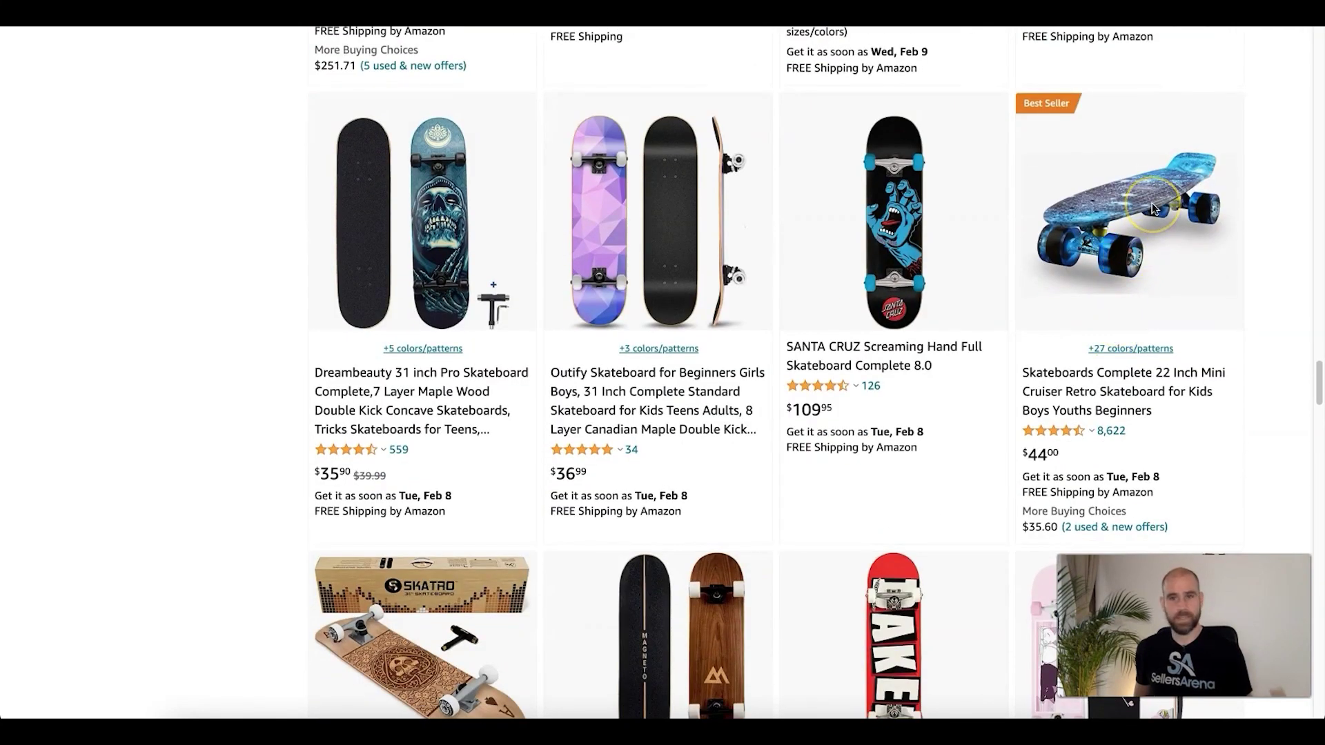
scroll(876, 318, down, 20)
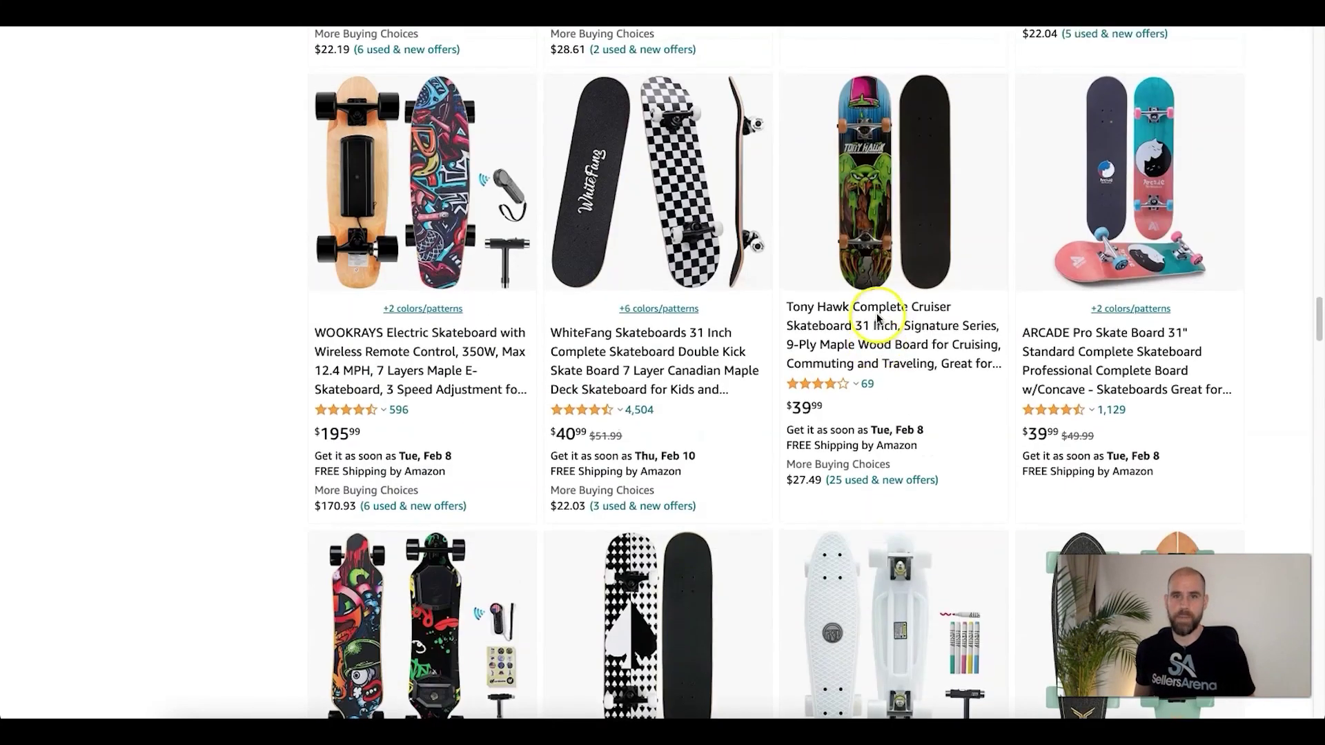
scroll(880, 313, up, 10)
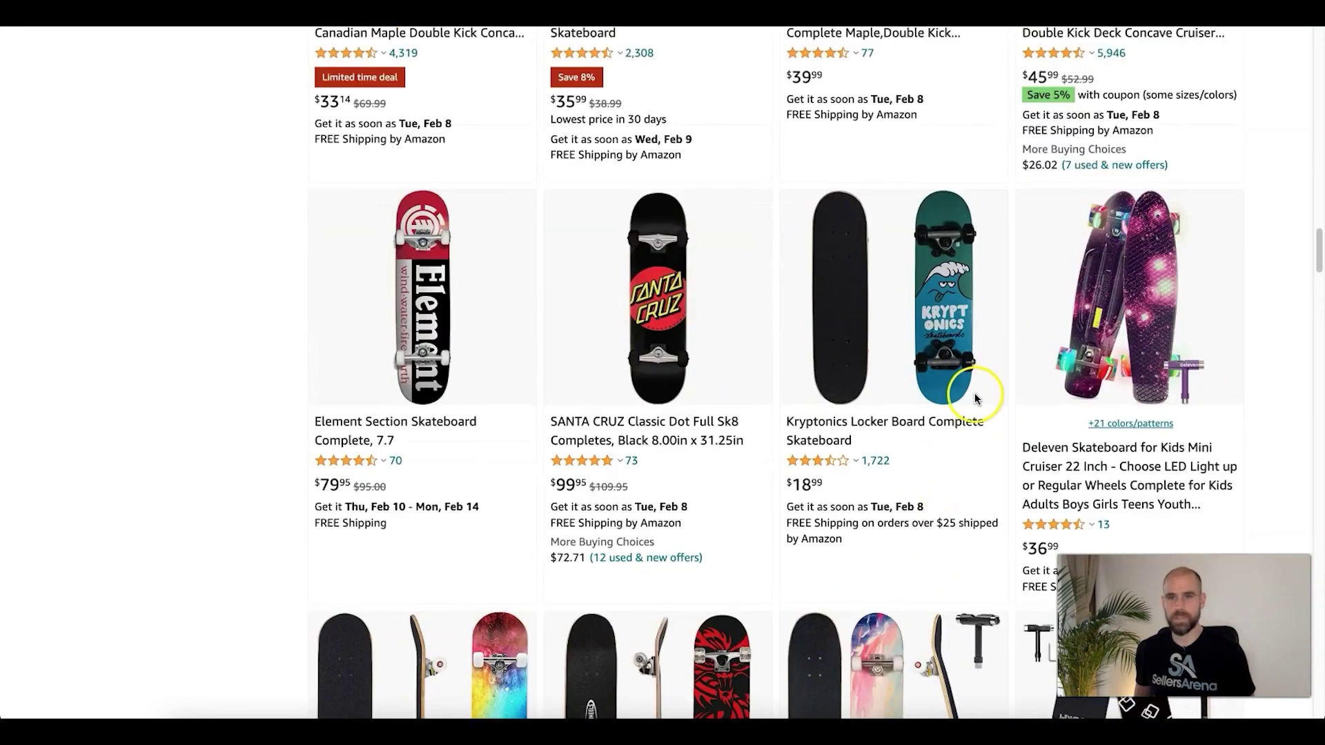
scroll(1047, 390, up, 8)
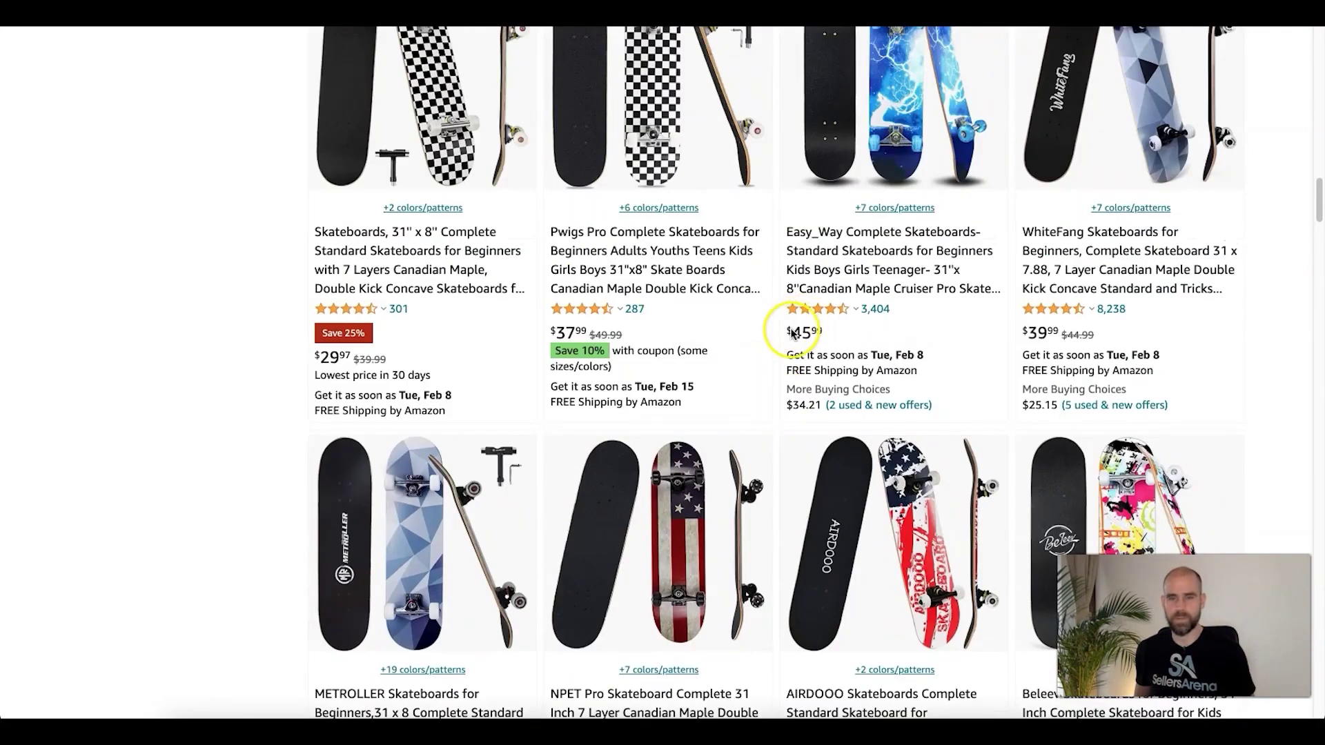
scroll(793, 329, down, 20)
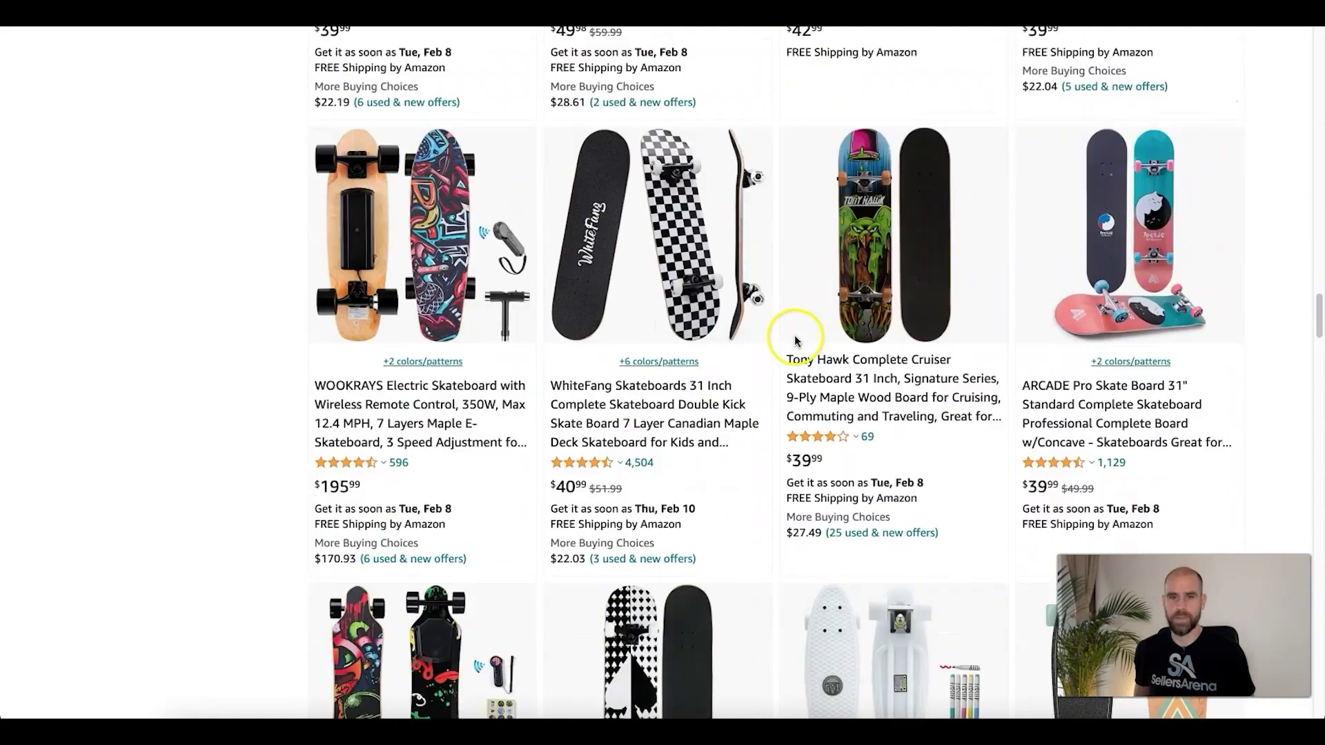
scroll(795, 338, down, 6)
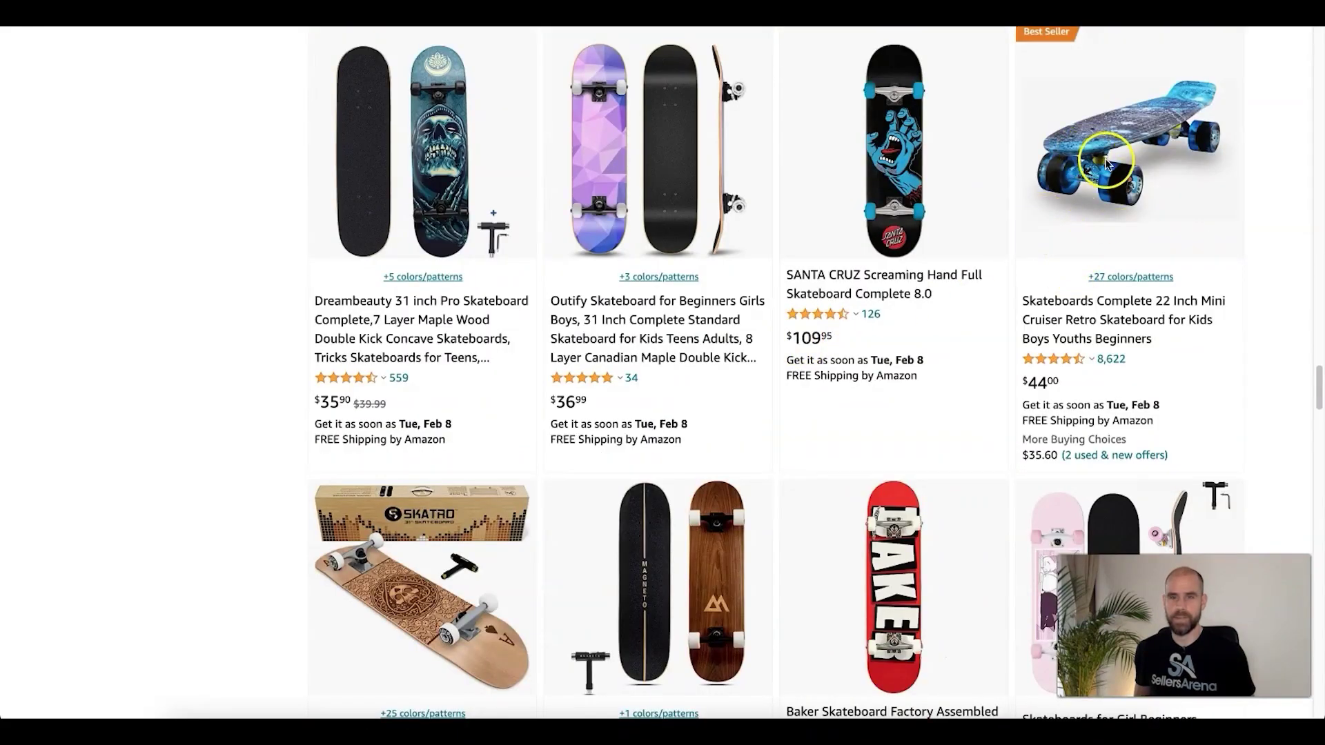
scroll(1111, 159, down, 4)
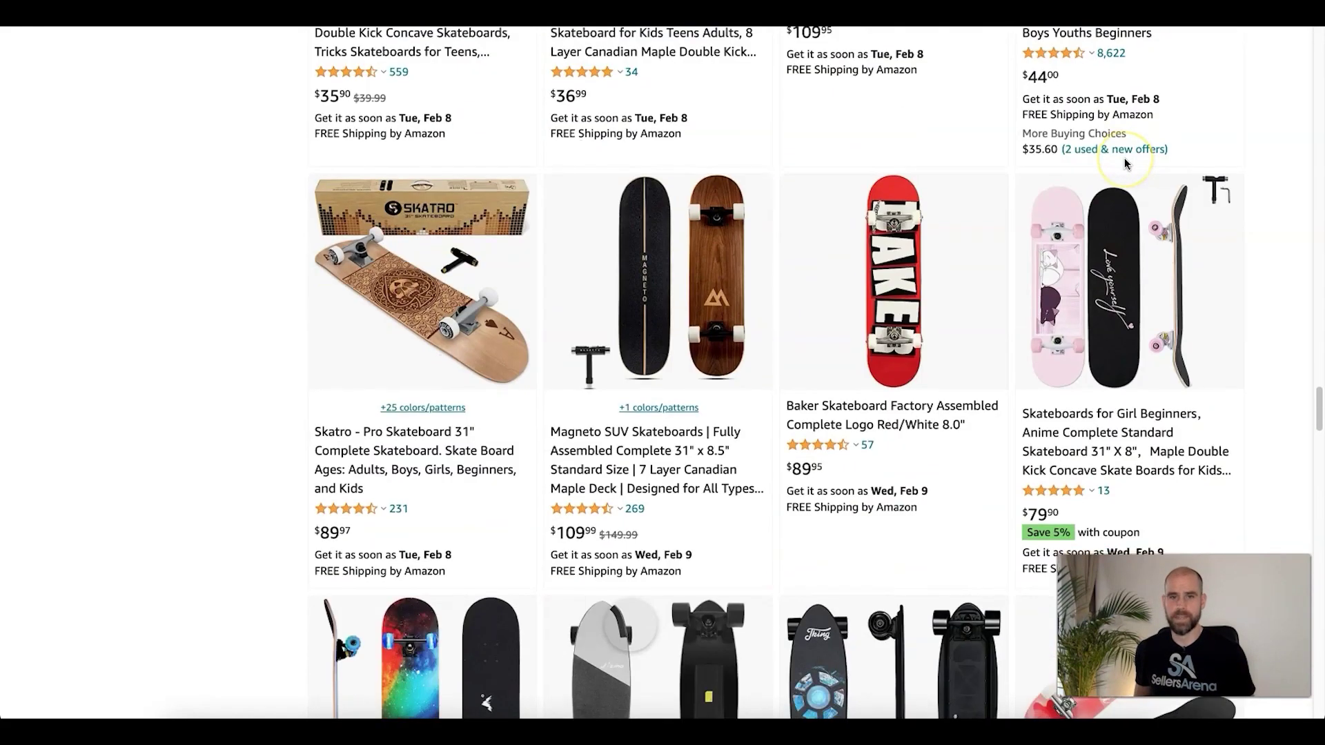
scroll(1124, 163, down, 20)
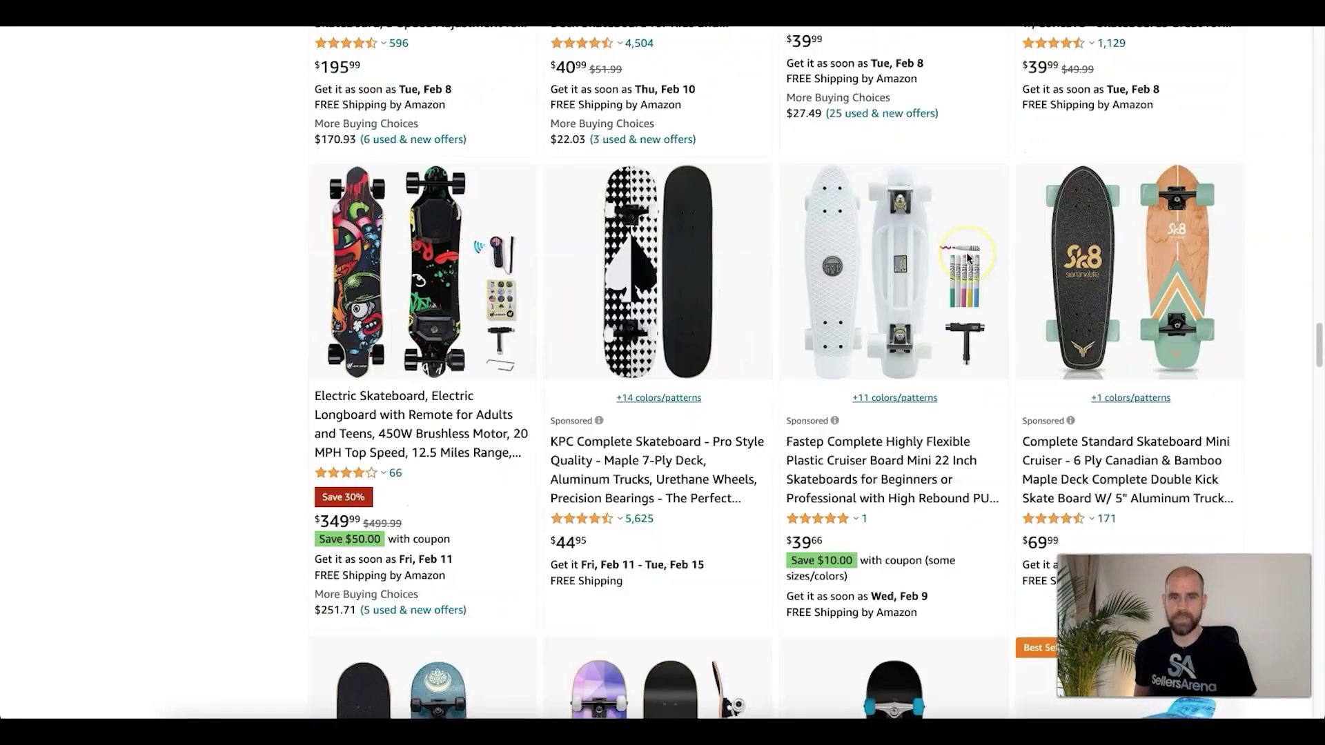
scroll(966, 257, up, 20)
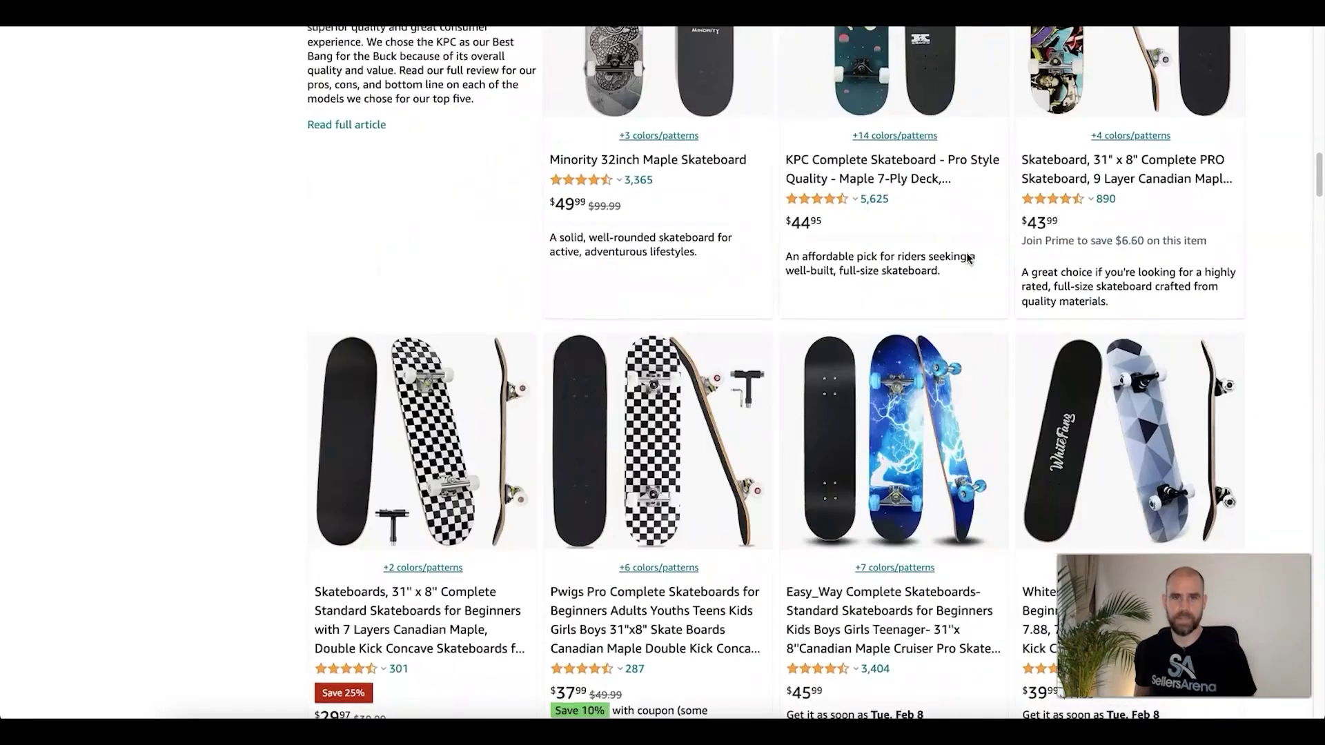
scroll(968, 257, up, 15)
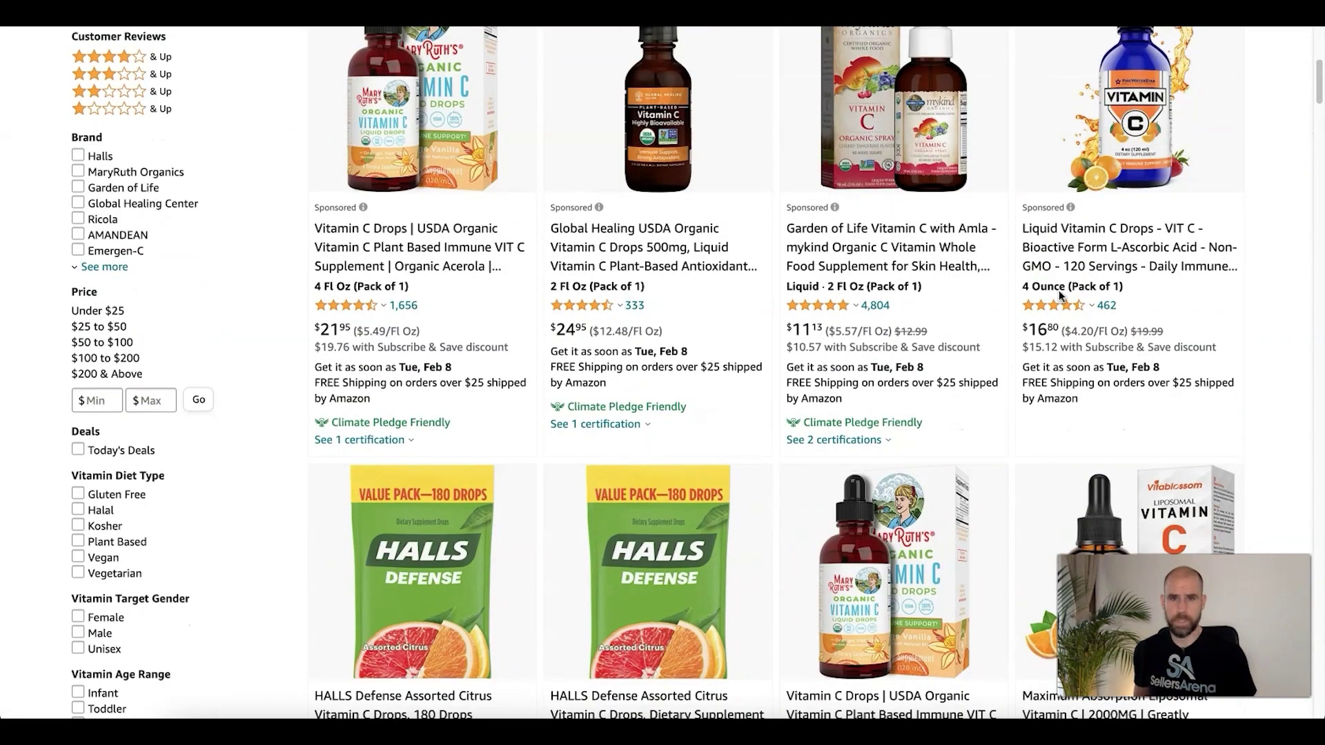
Scroll through the 'vitamin c drops' results grid, then back up toward the top
scroll(1059, 289, up, 4)
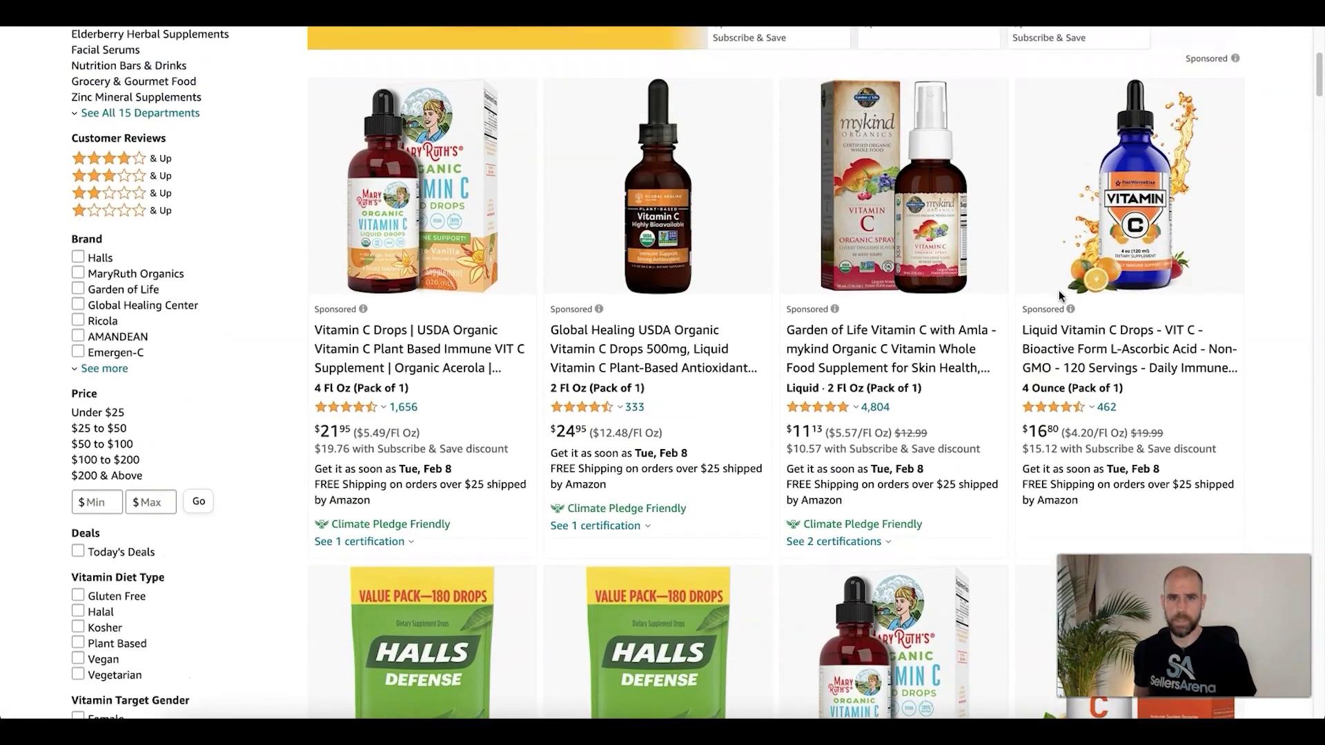
scroll(1061, 296, down, 2)
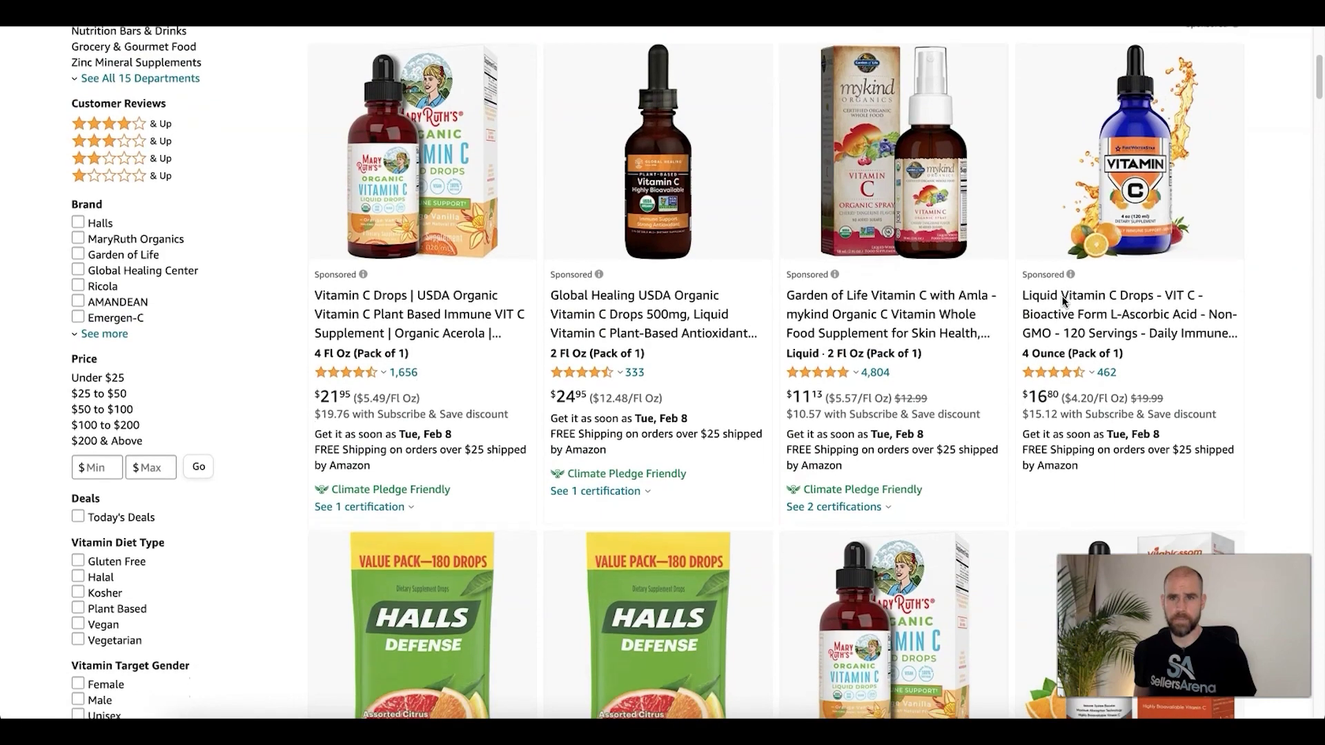
scroll(1063, 301, down, 5)
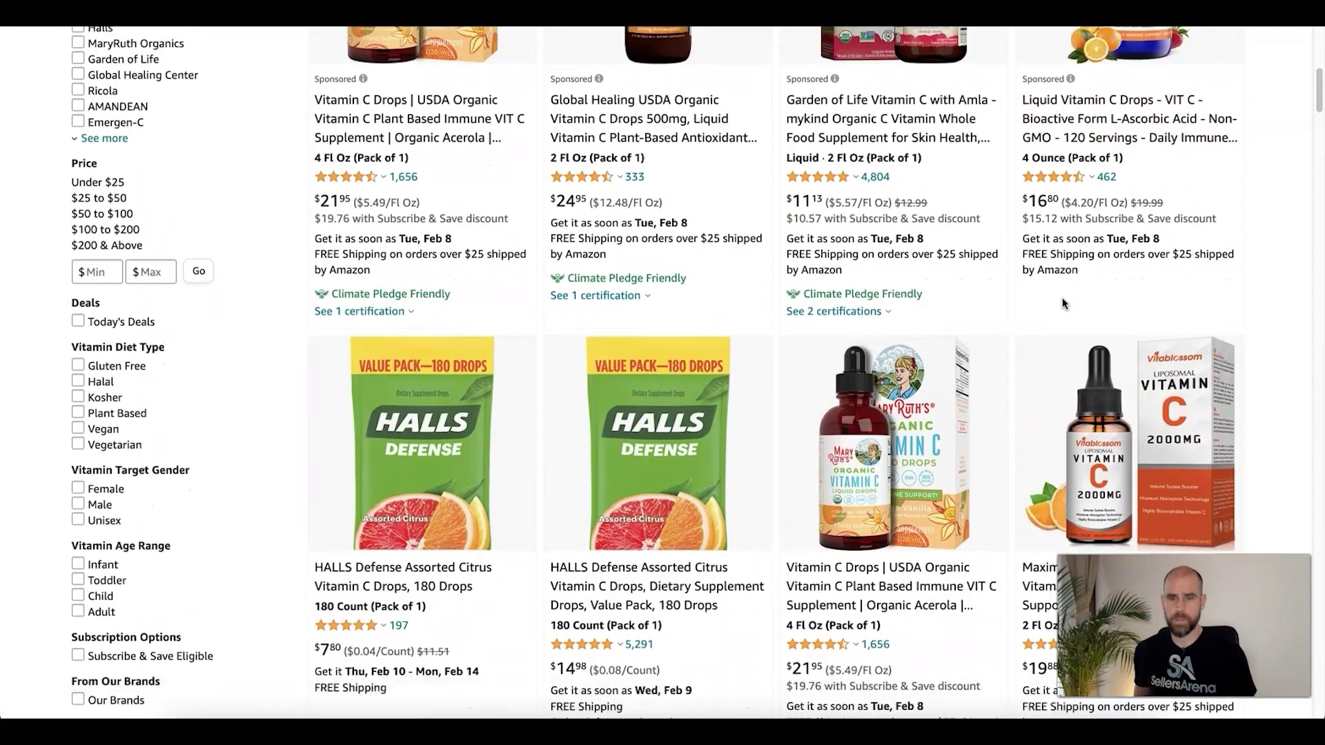
scroll(1062, 308, down, 4)
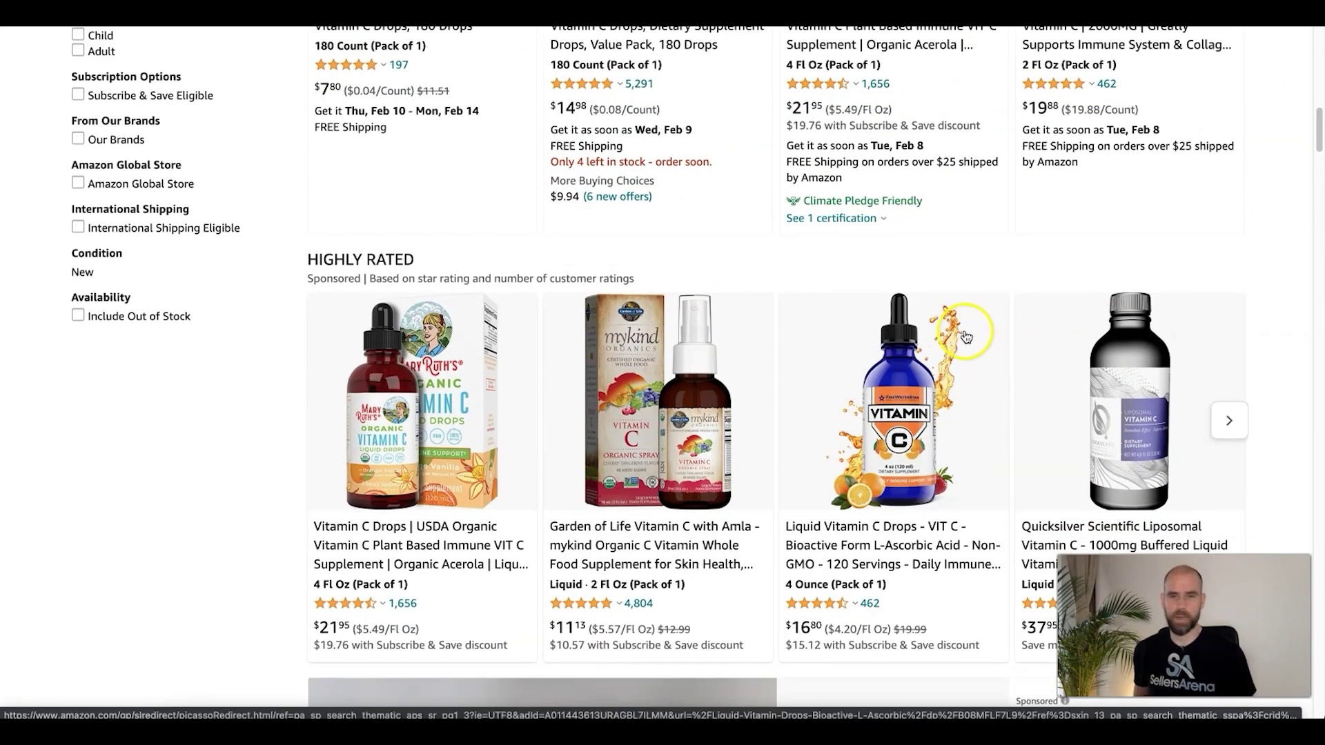
scroll(966, 336, down, 11)
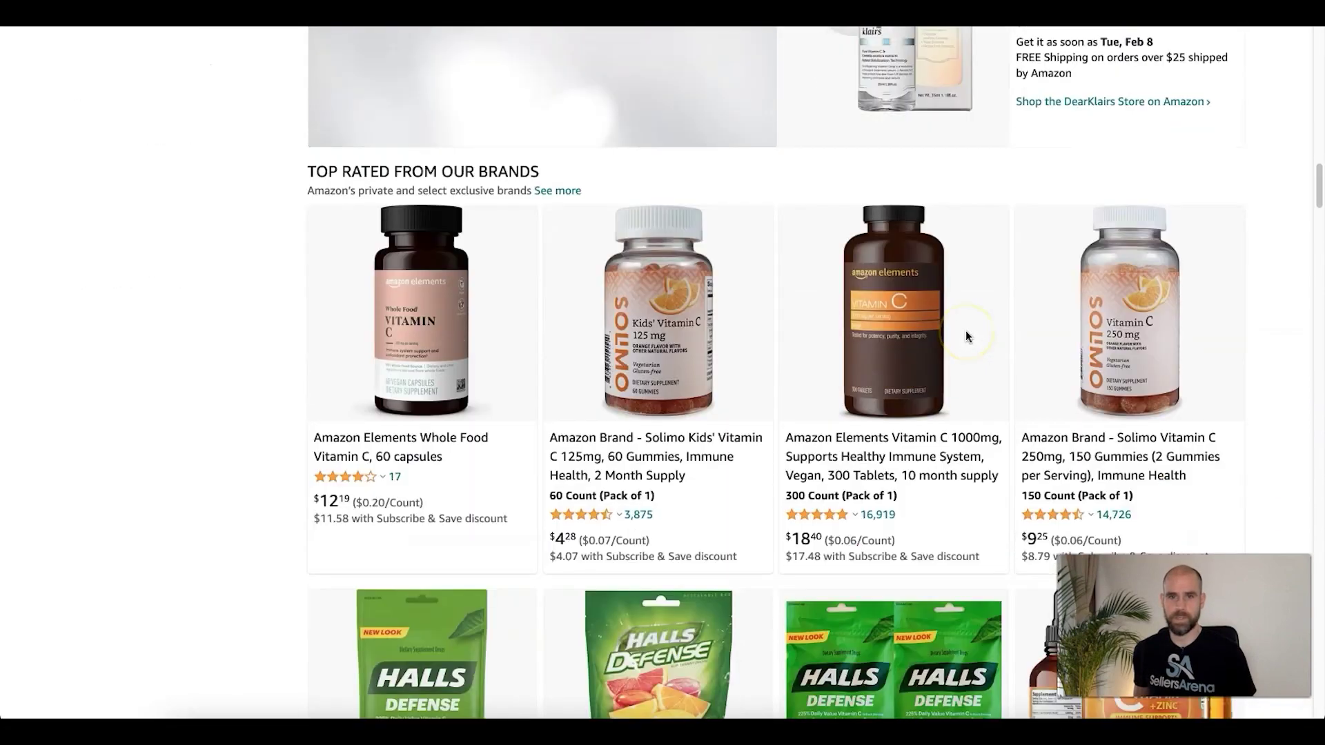
scroll(966, 336, down, 6)
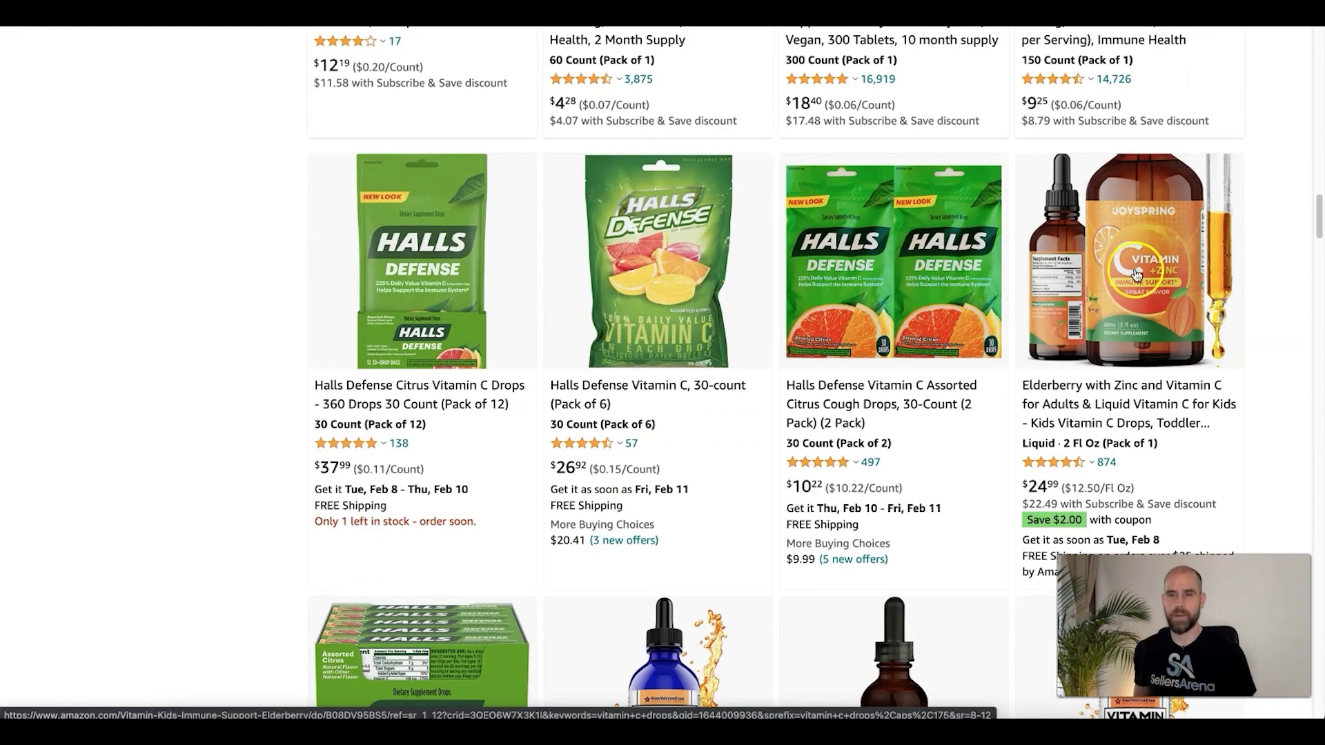
scroll(1146, 257, down, 1)
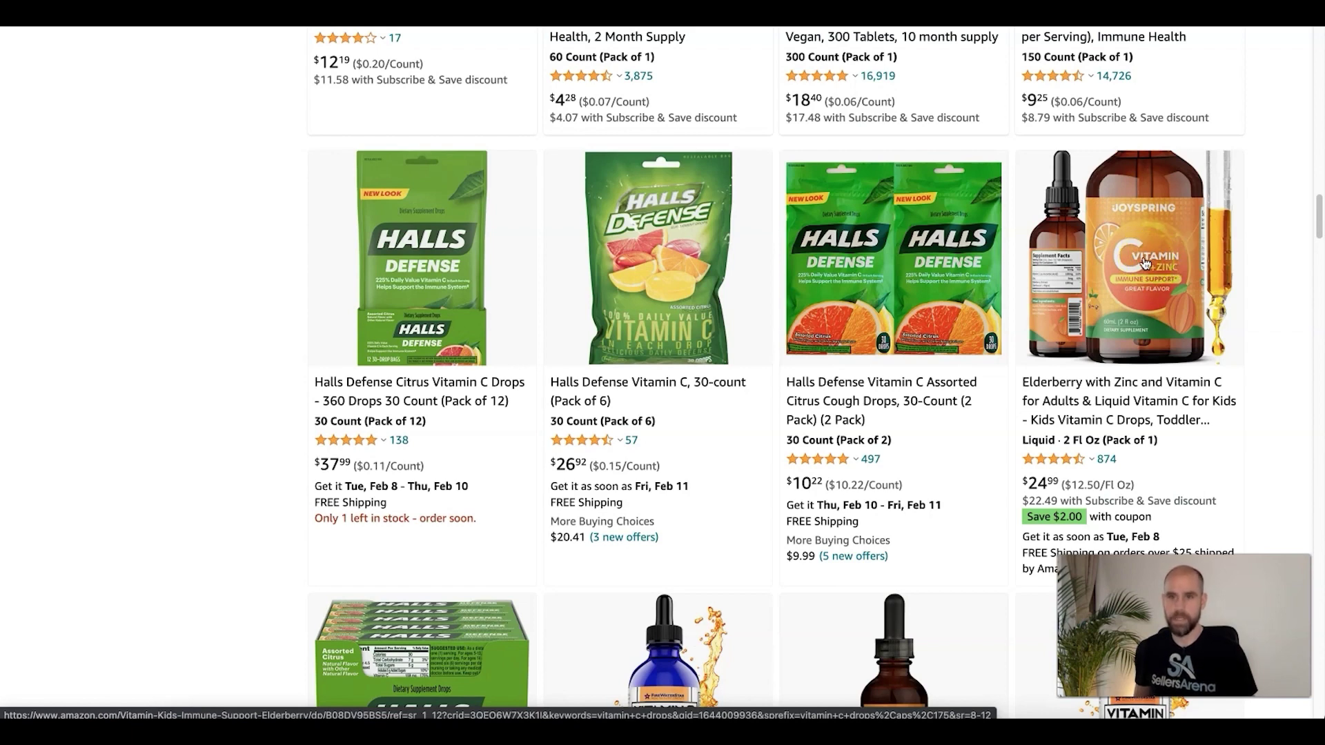
scroll(1129, 254, down, 2)
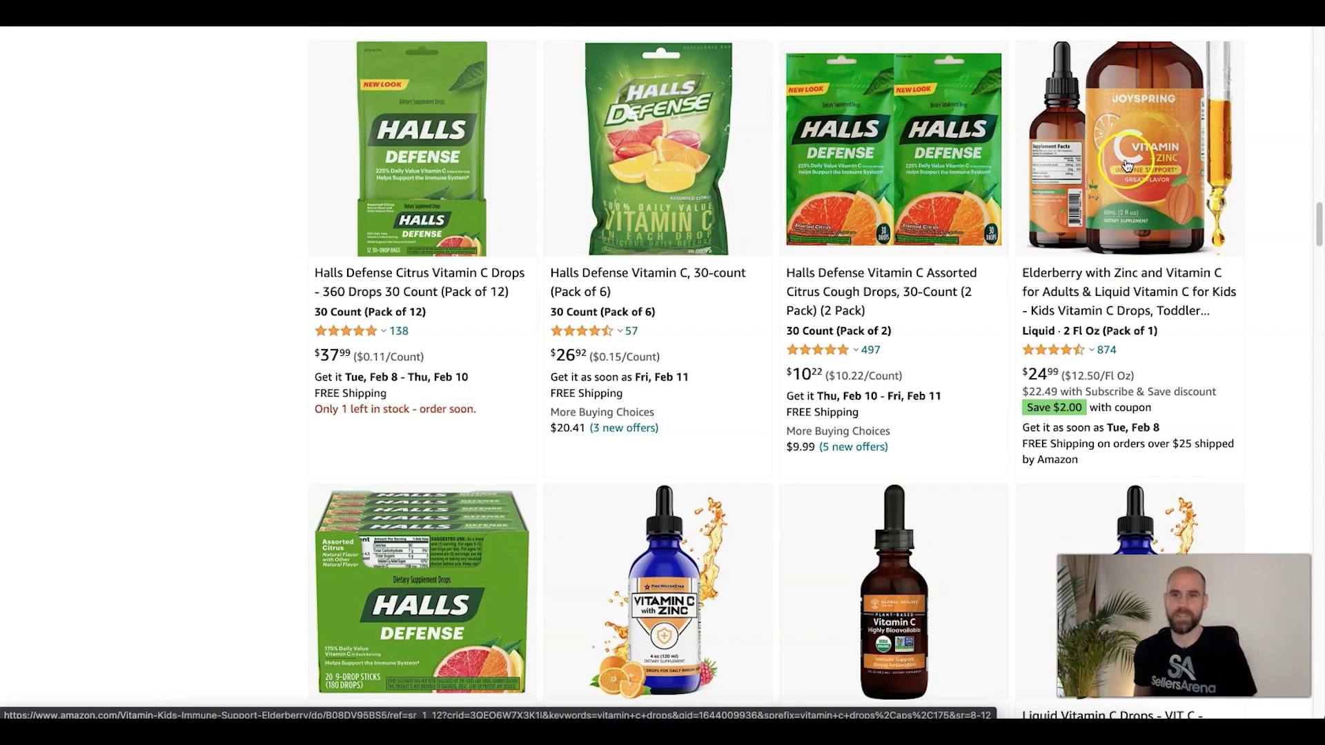
scroll(1127, 164, down, 8)
scroll(1123, 159, up, 4)
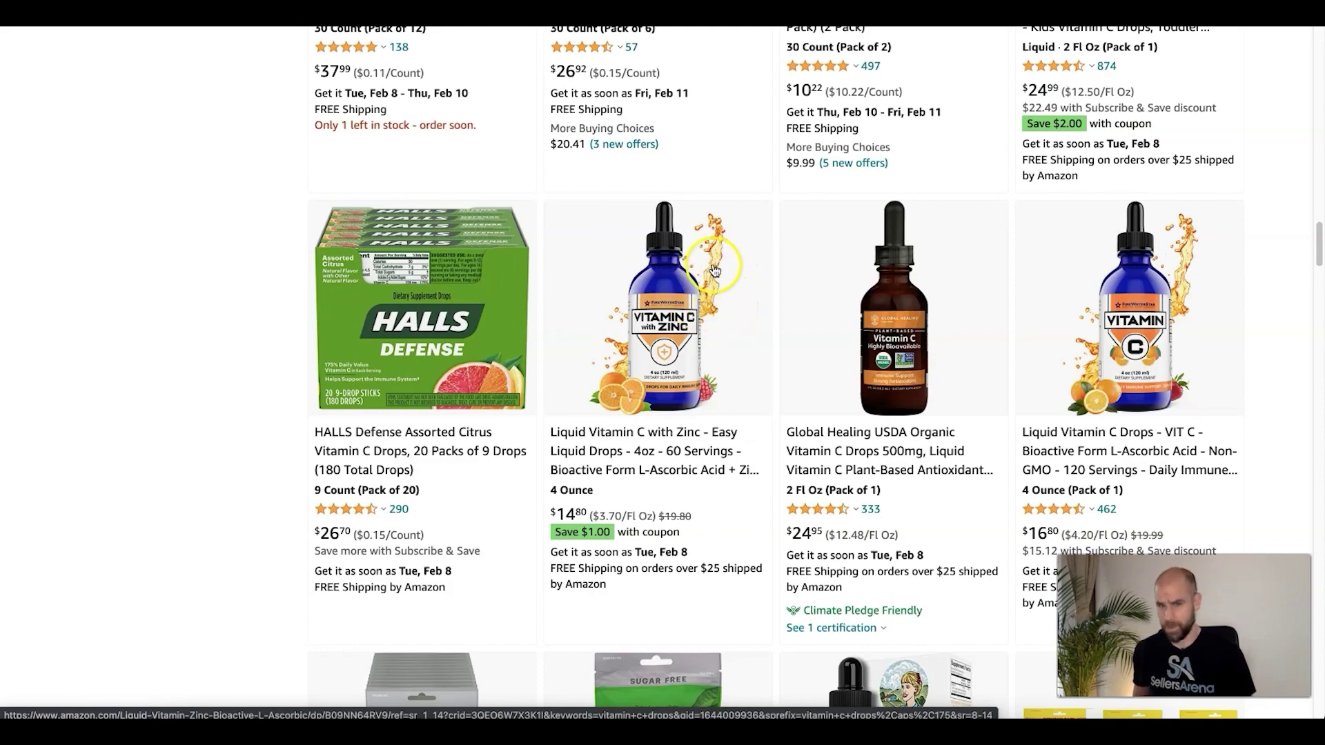
scroll(713, 282, down, 15)
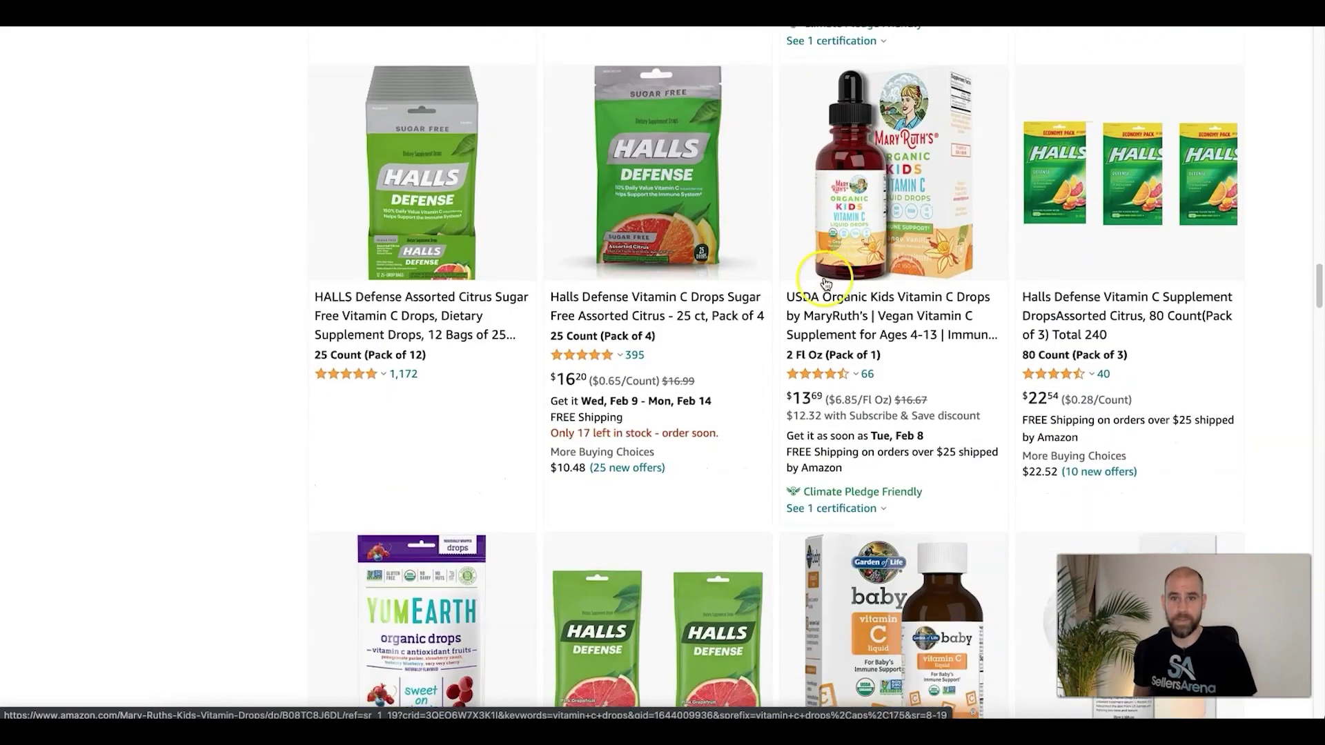
scroll(765, 411, down, 3)
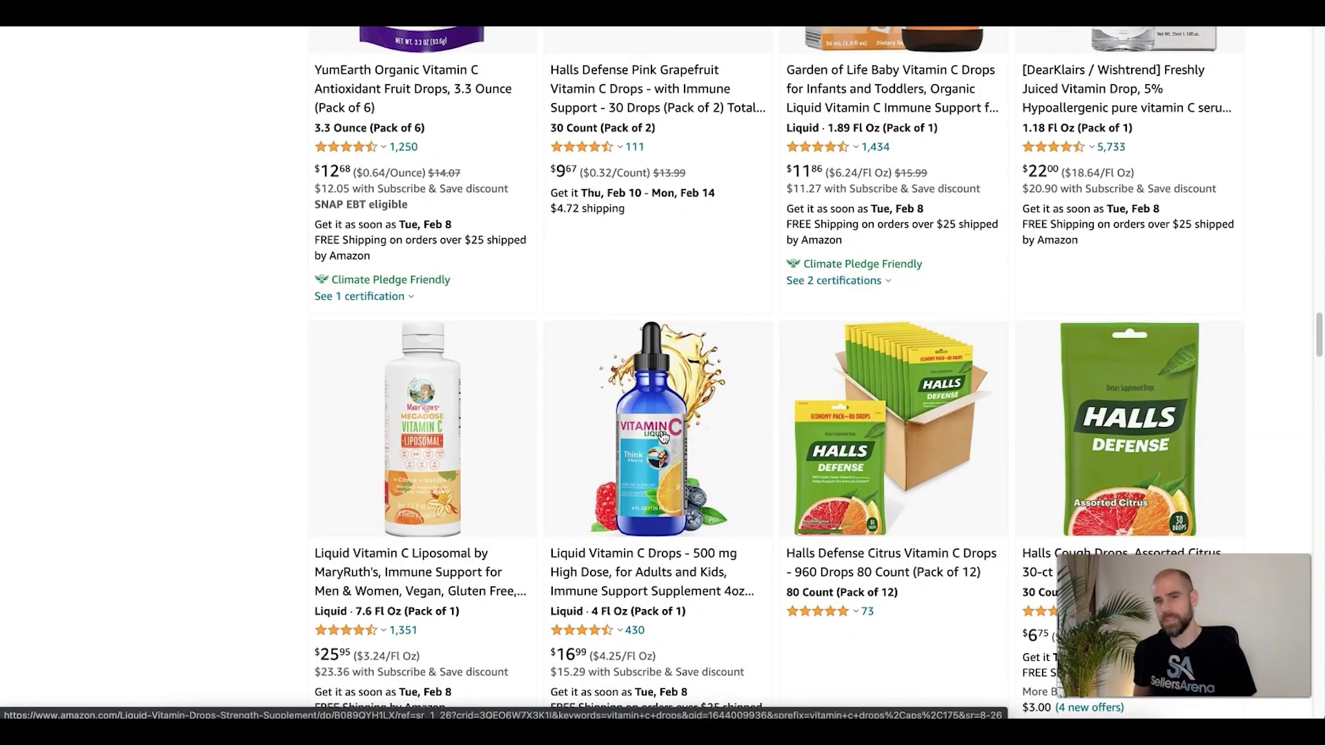
scroll(664, 436, down, 6)
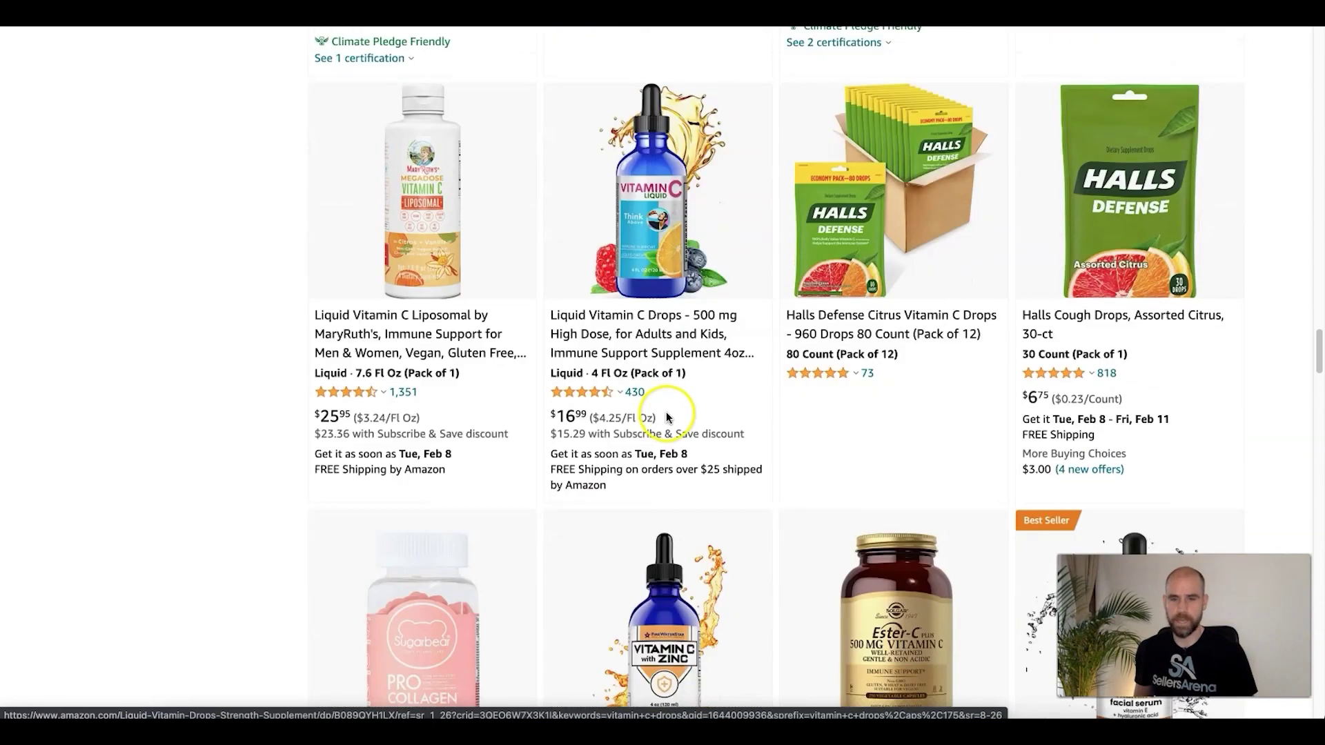
scroll(685, 415, down, 2)
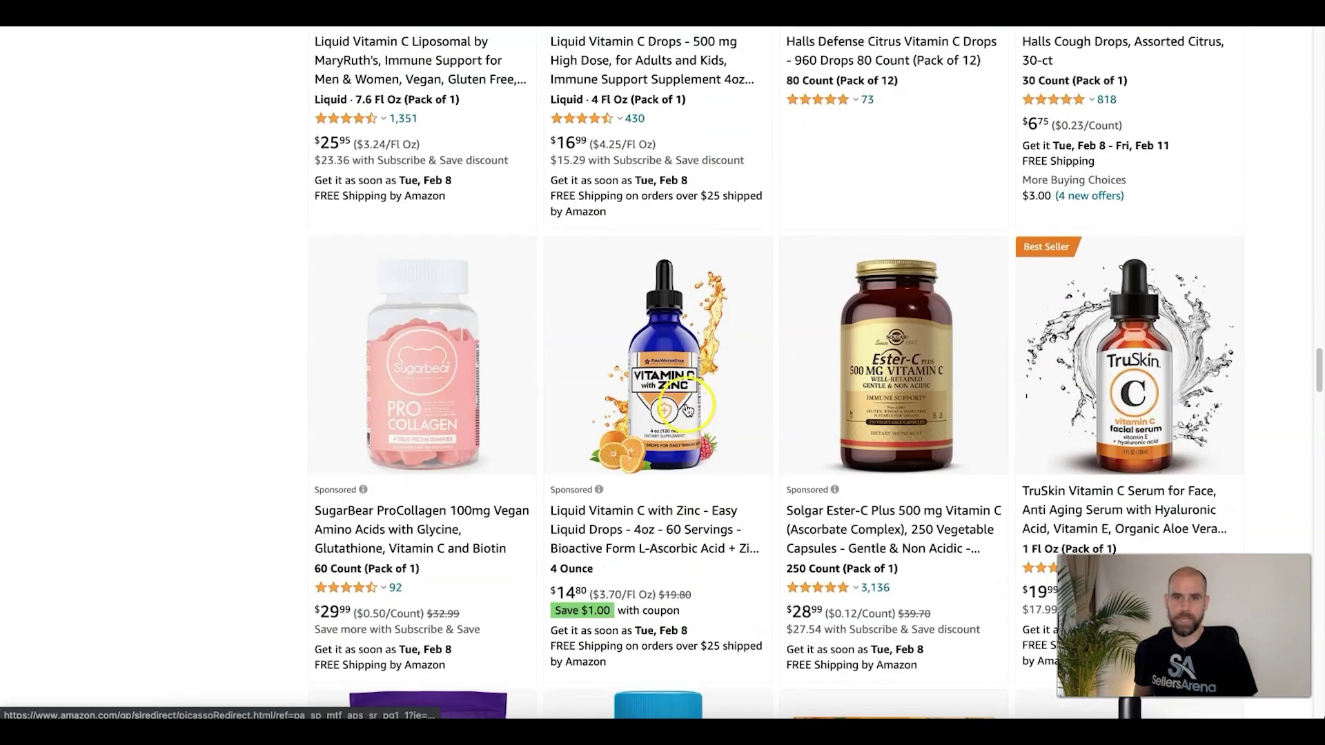
scroll(685, 413, down, 5)
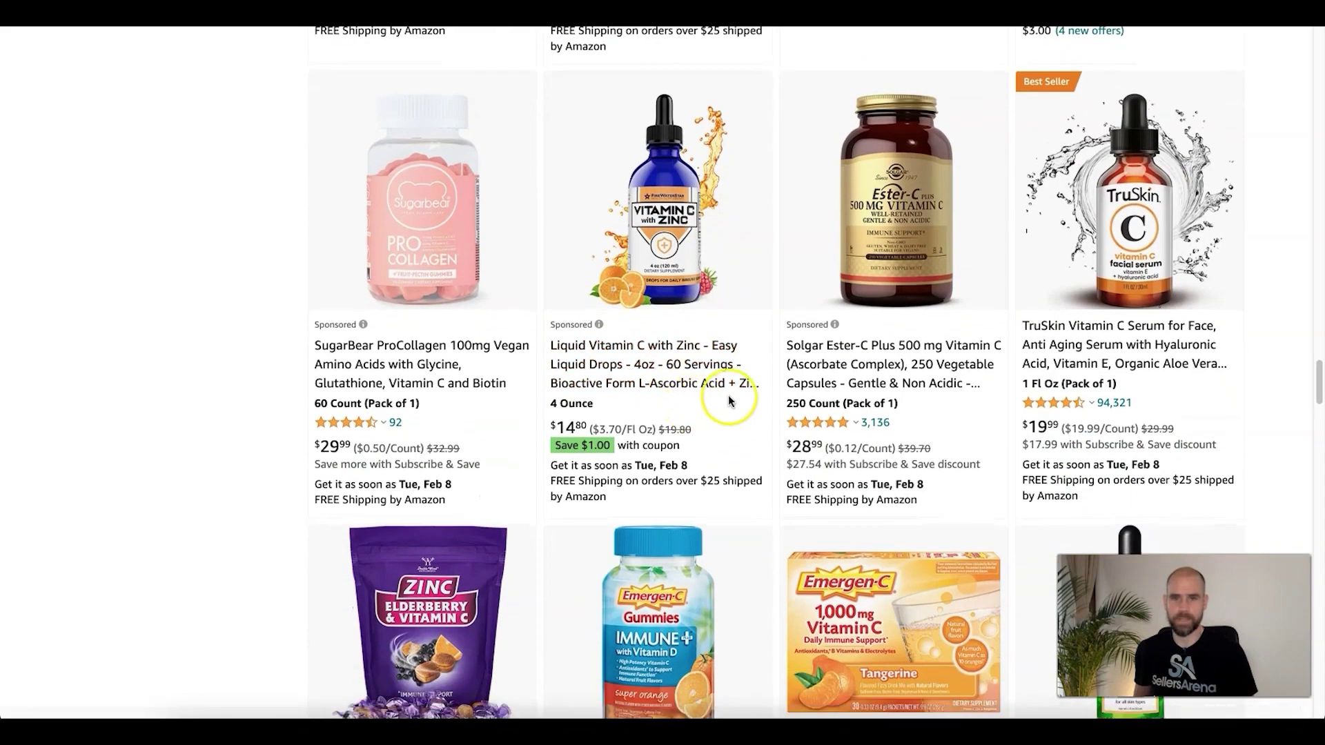
scroll(729, 402, down, 7)
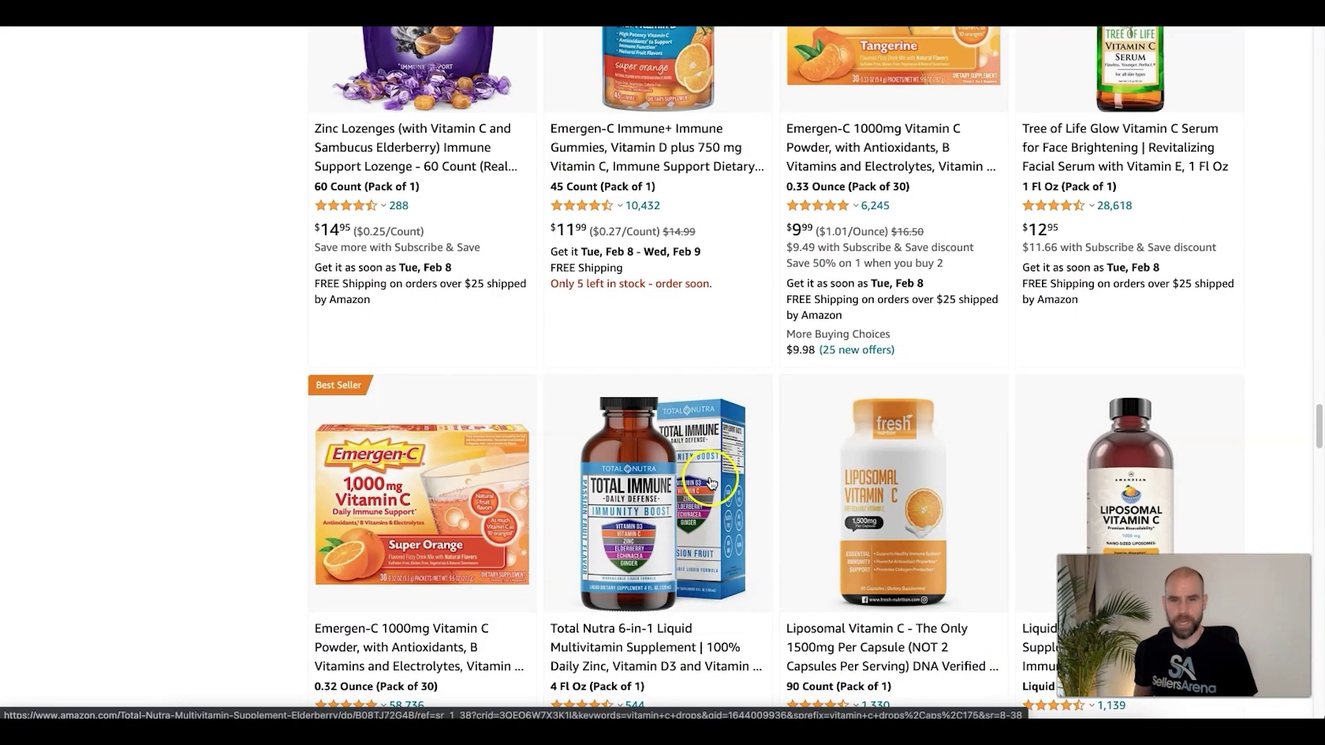
scroll(711, 483, up, 2)
scroll(694, 506, down, 2)
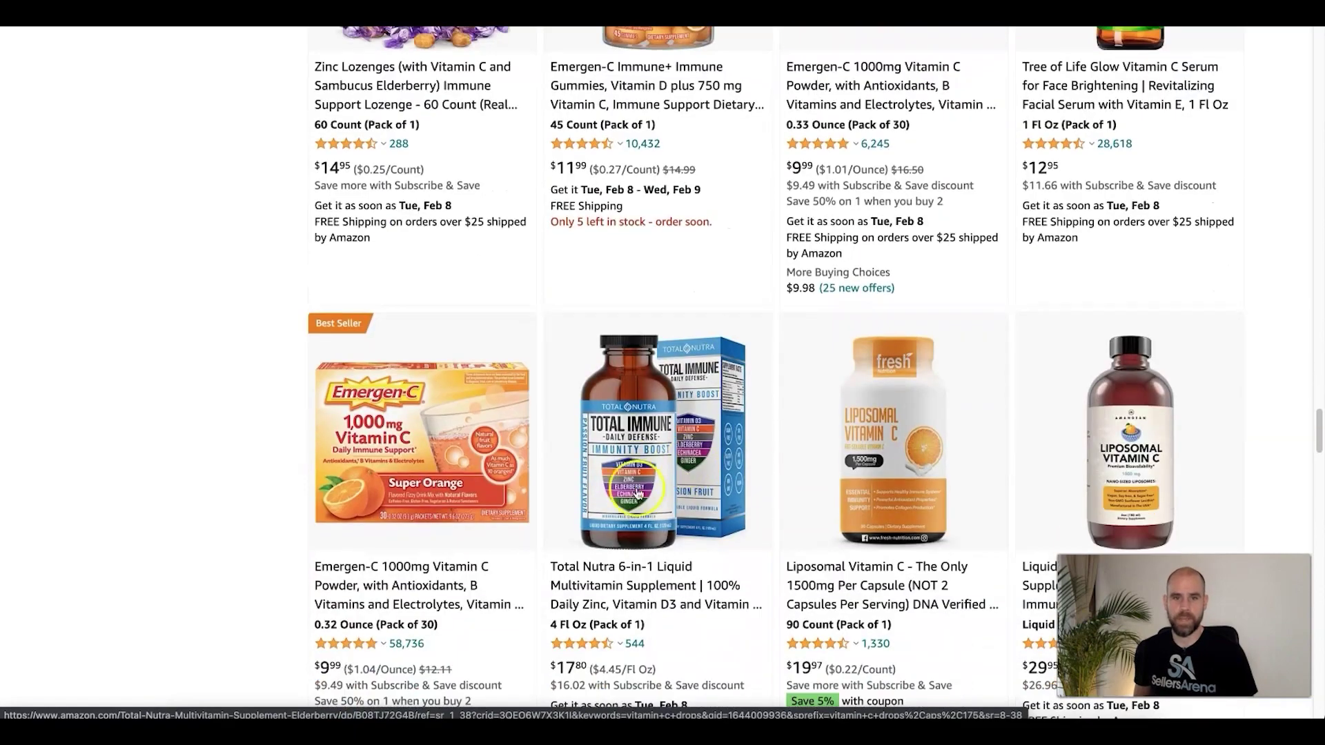
scroll(858, 361, up, 20)
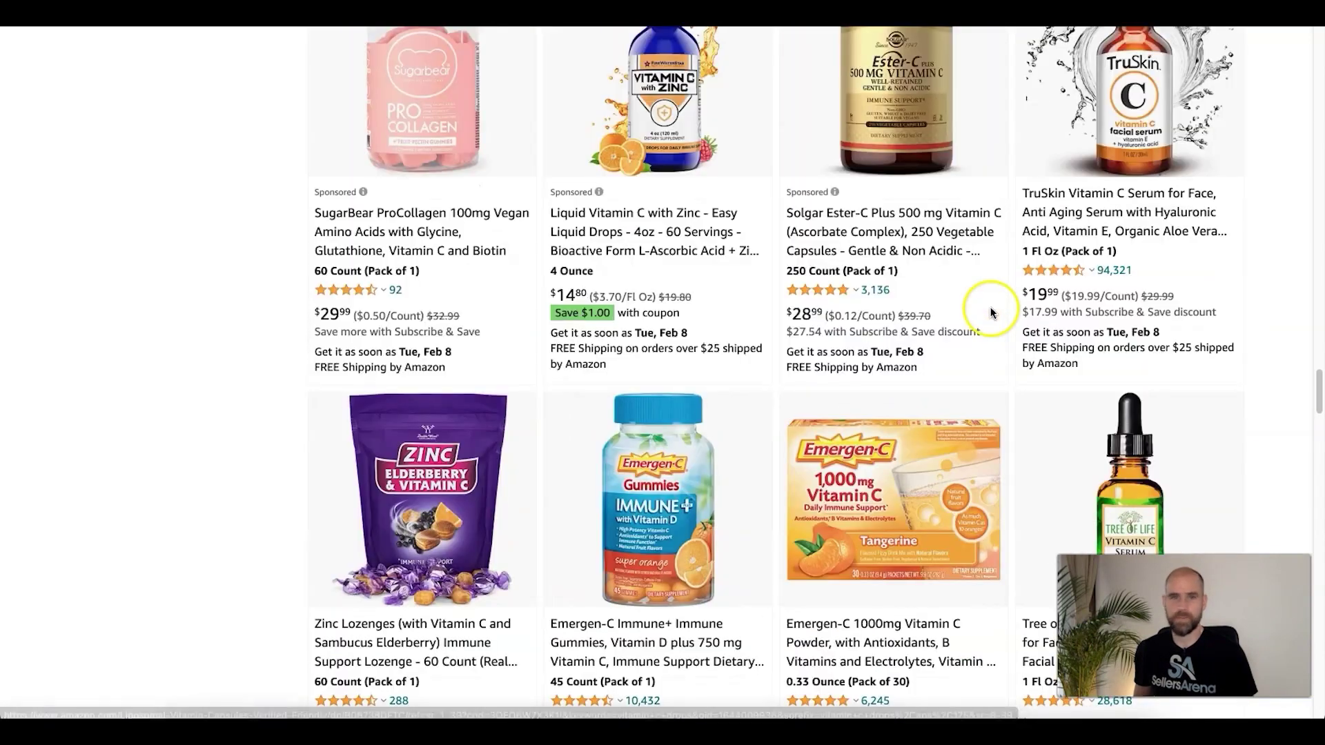
scroll(908, 317, up, 20)
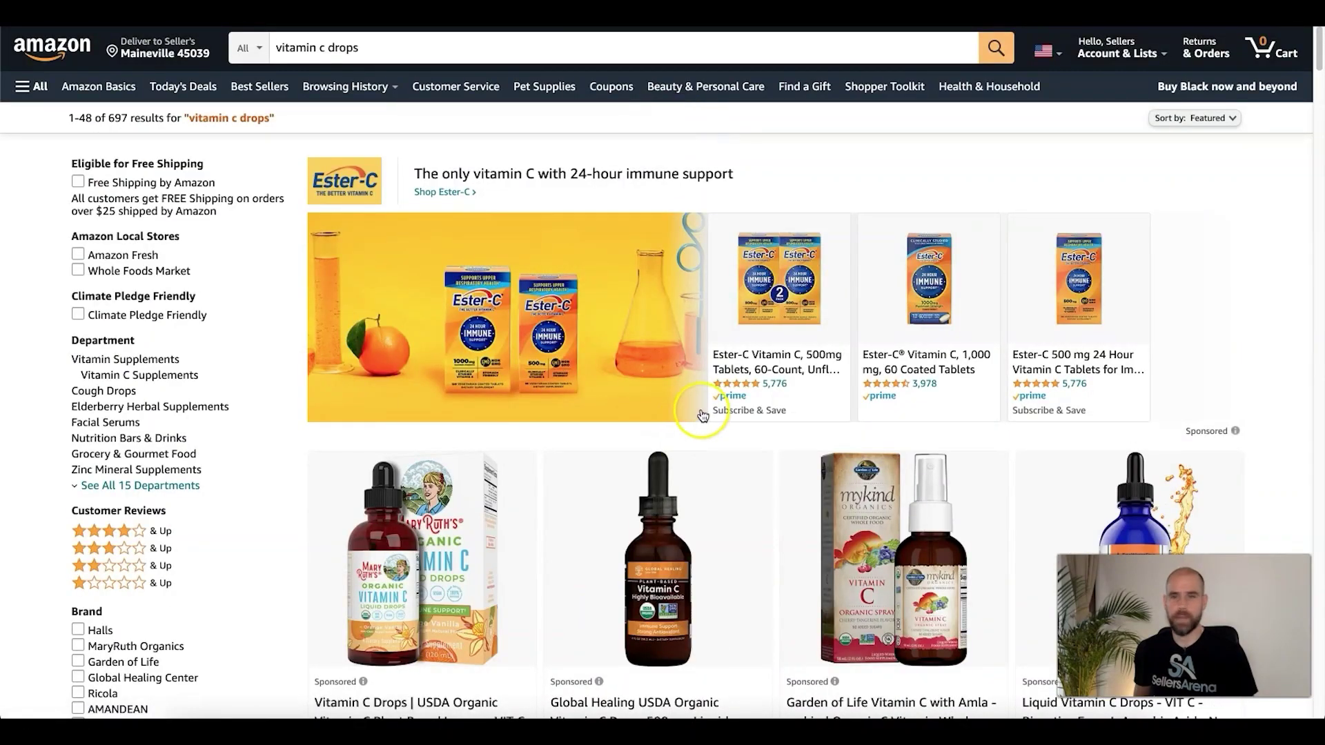
scroll(705, 391, down, 8)
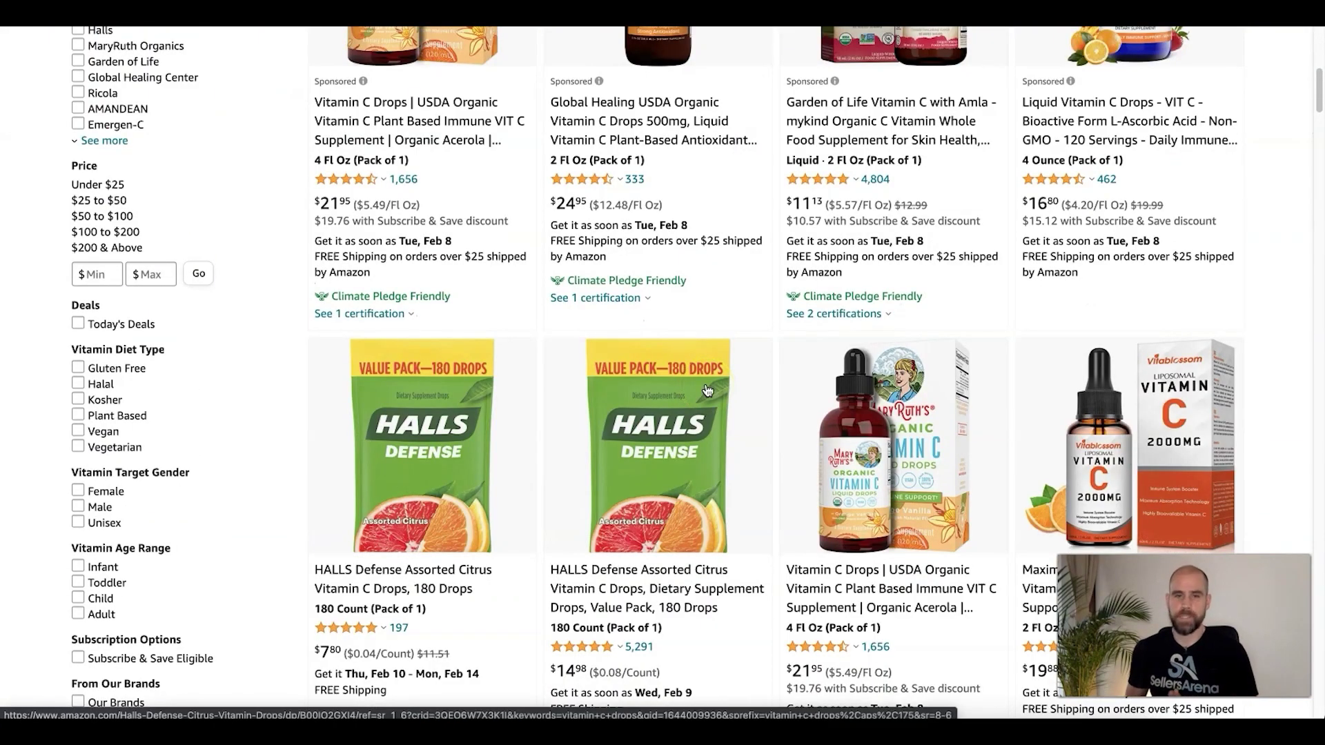
click(808, 434)
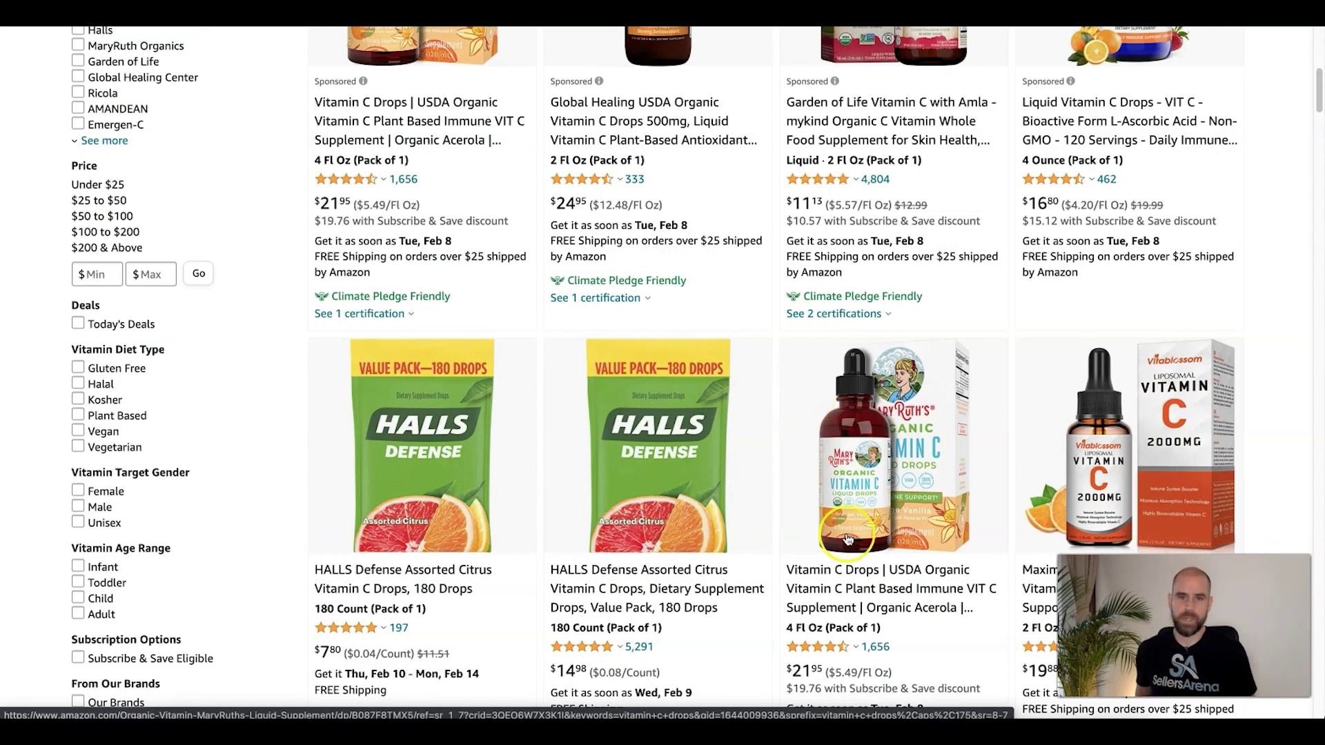
scroll(848, 539, down, 2)
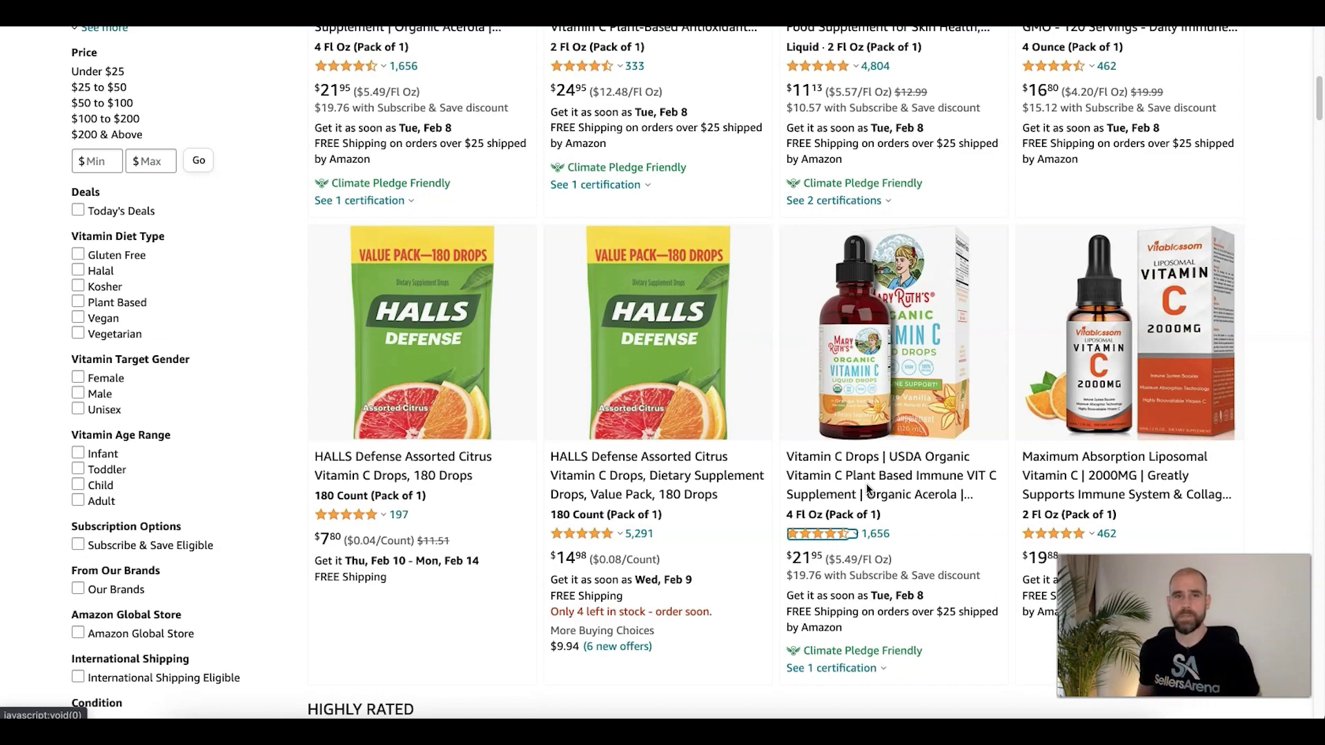
click(598, 184)
click(428, 88)
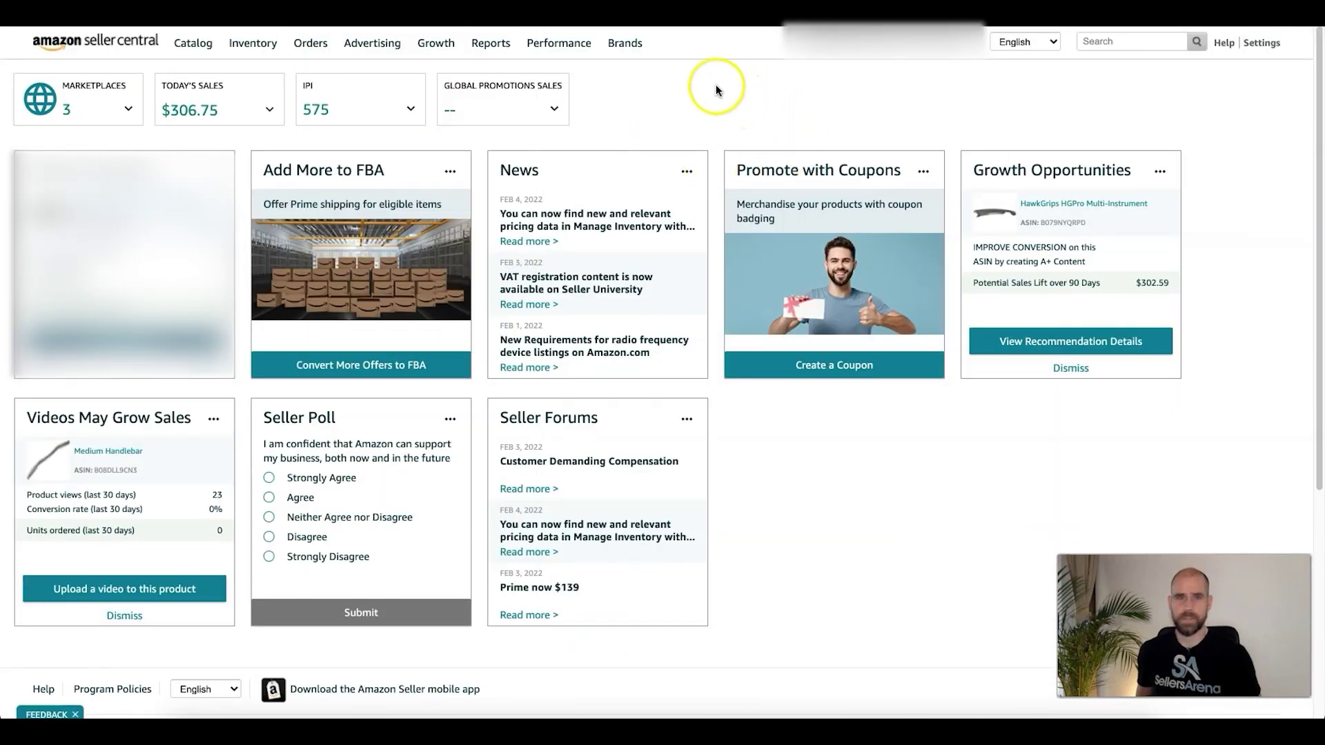
Open the Brand Dashboard from the Brands menu, then go to Manage experiments
mouse_move(488, 46)
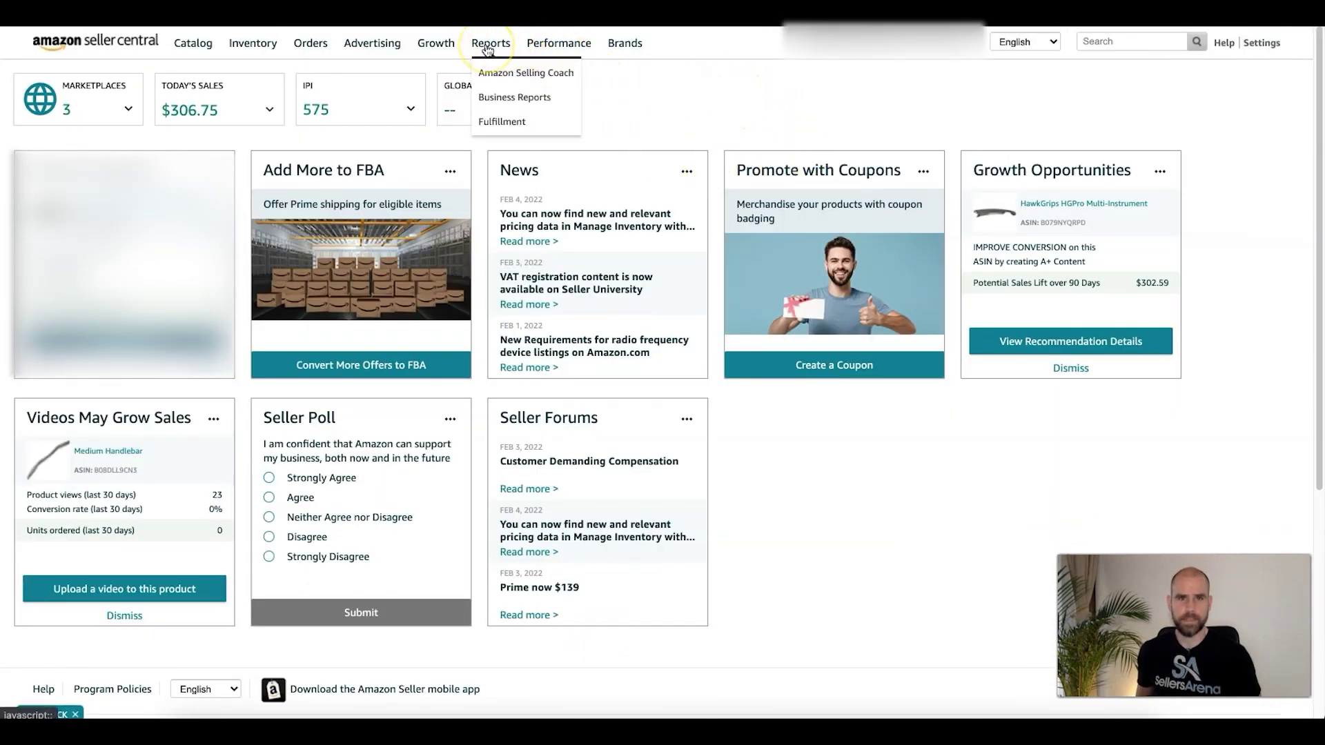
mouse_move(626, 43)
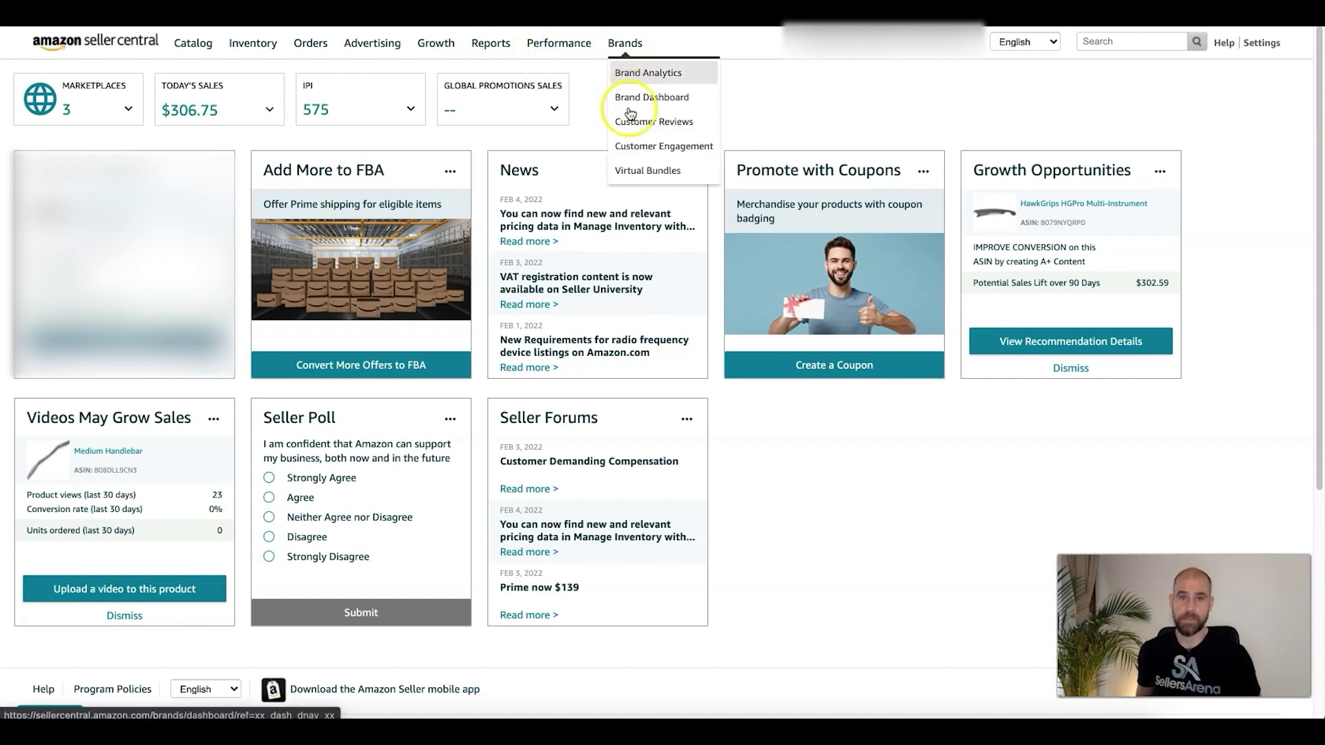
click(648, 105)
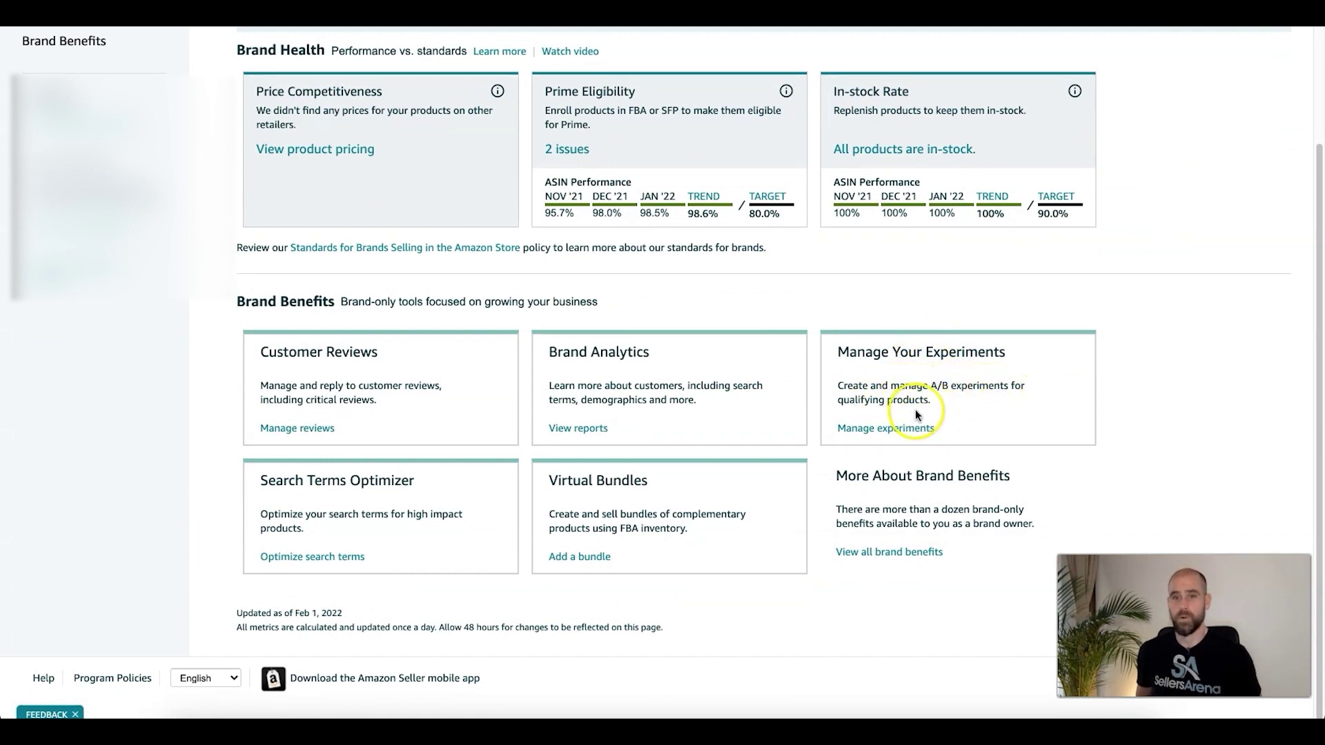
click(902, 429)
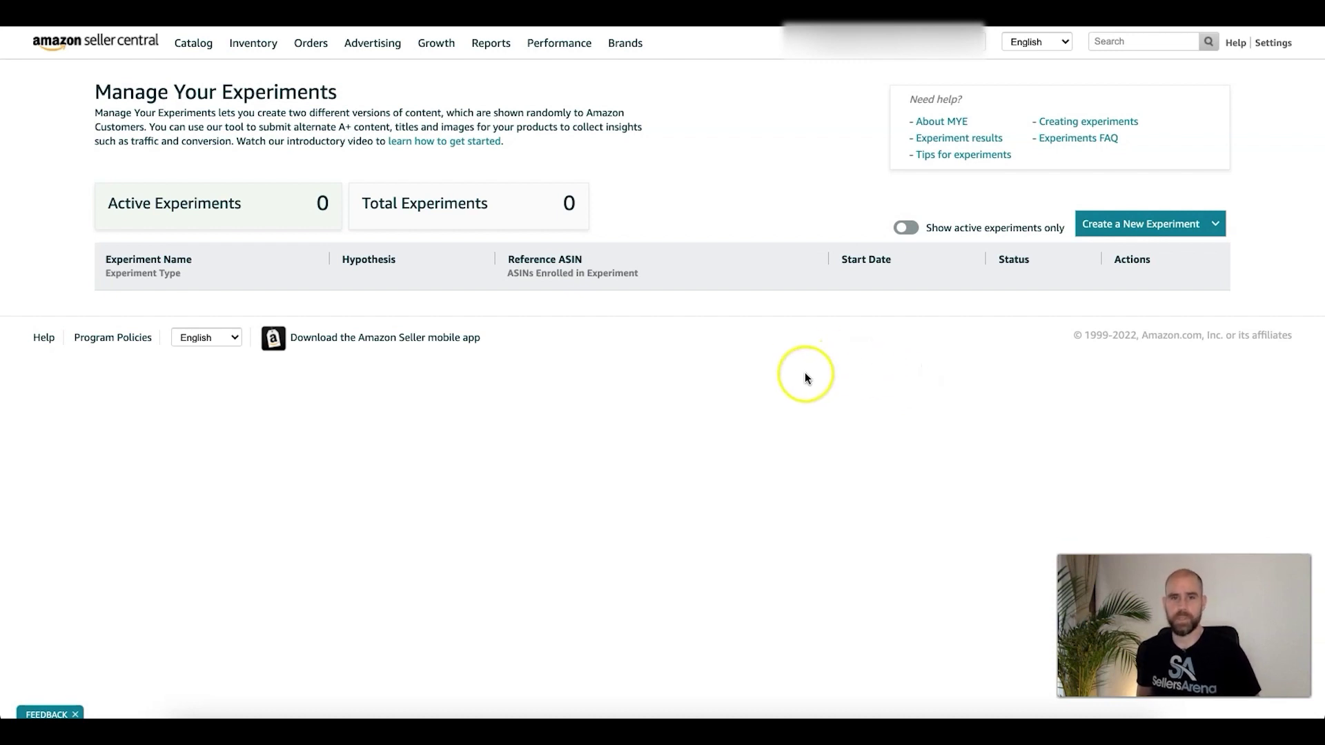
List the experiment types available to create: A+ Content, Product Title and Main Image
click(1178, 236)
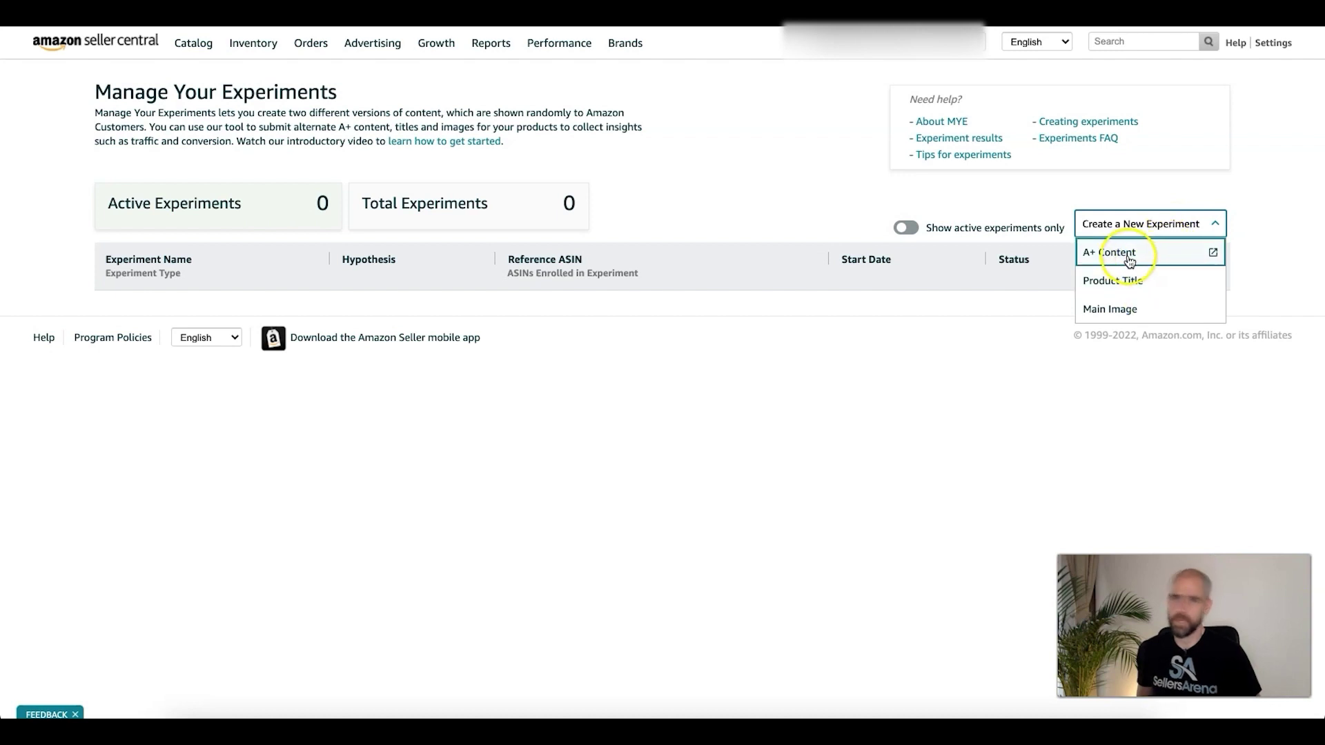
click(1149, 317)
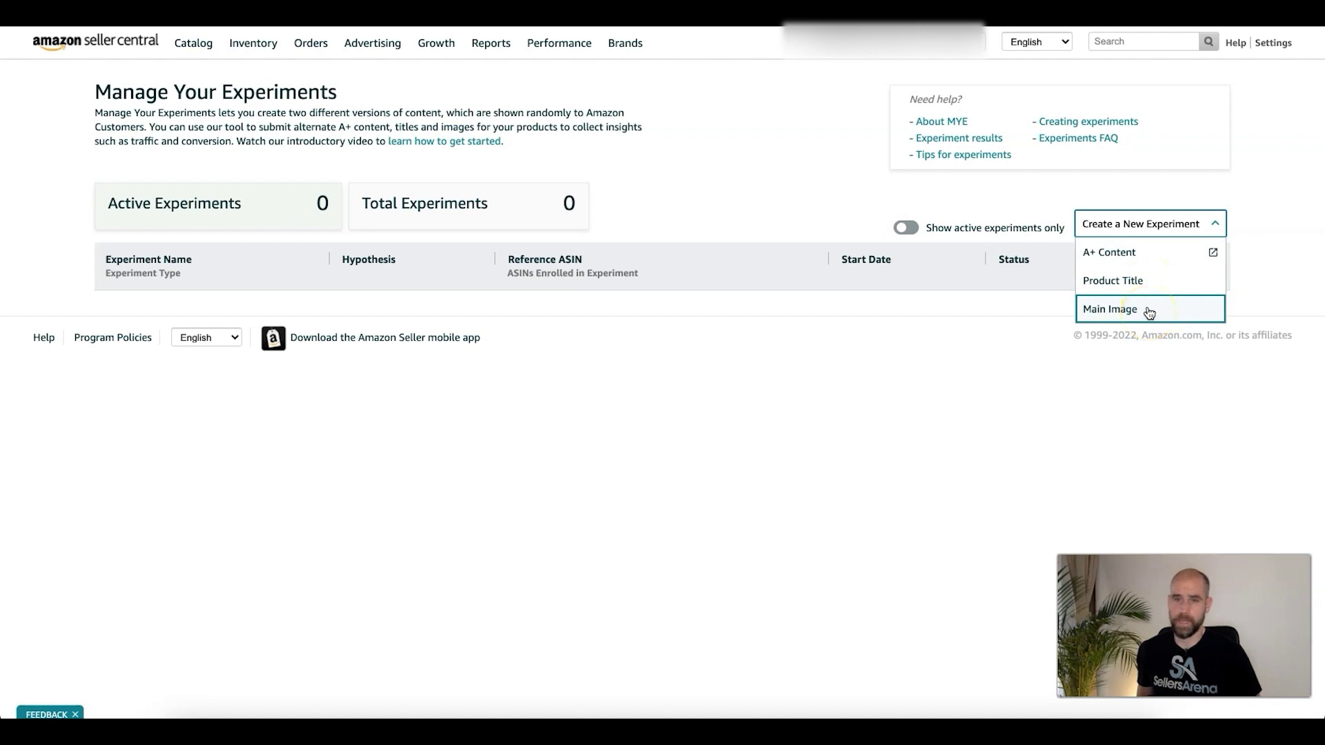
click(1143, 256)
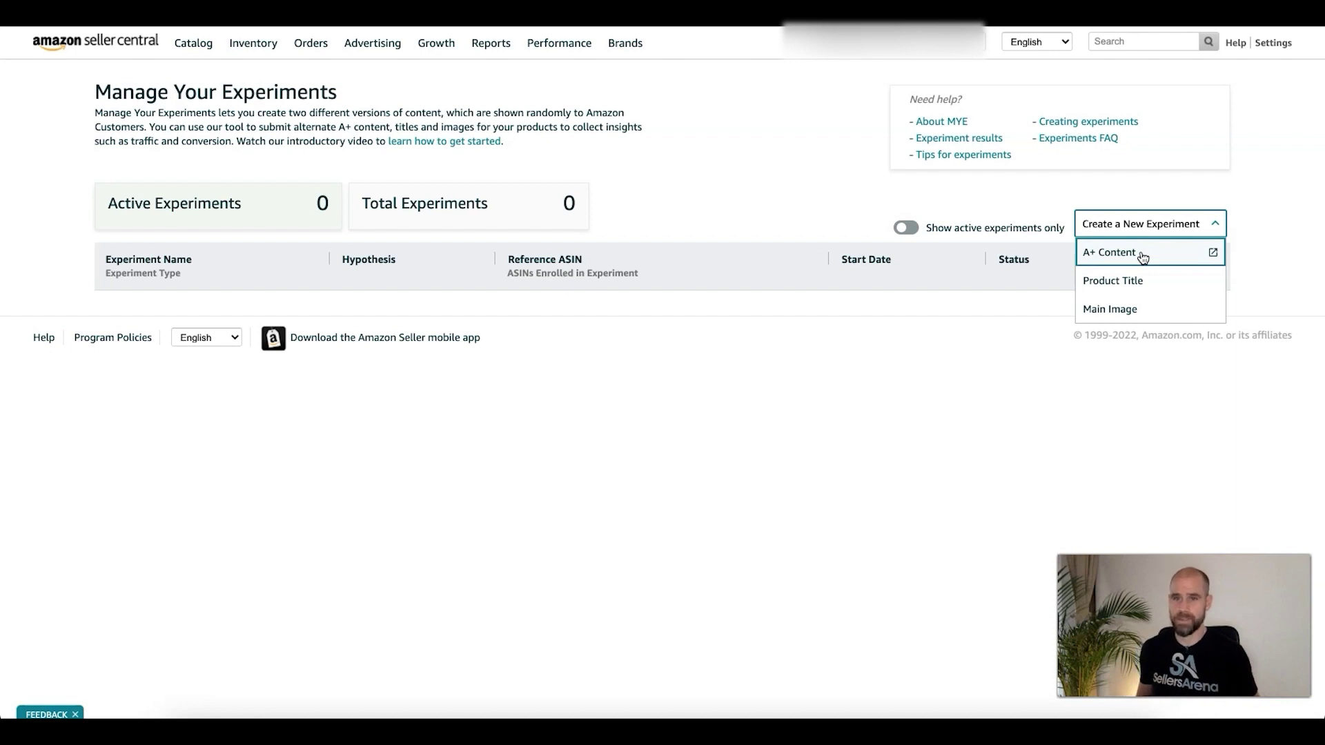
click(1139, 293)
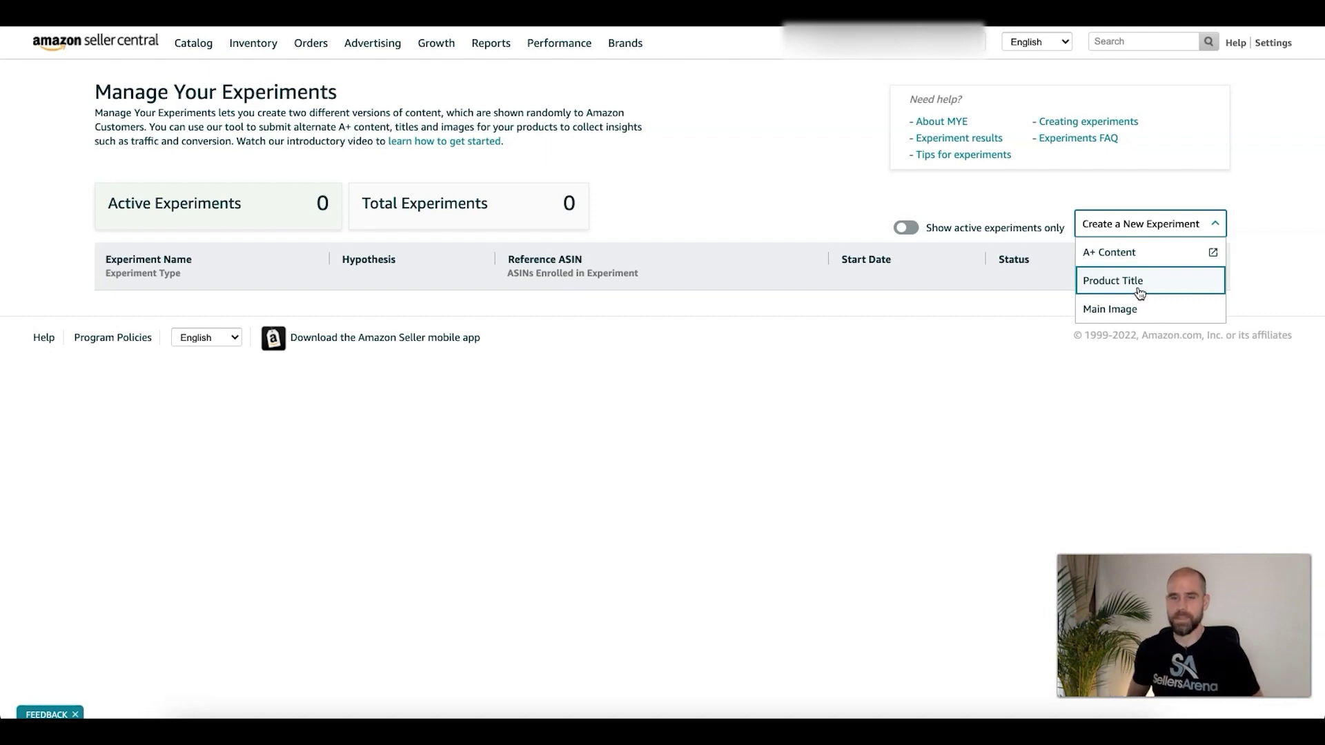
click(1141, 317)
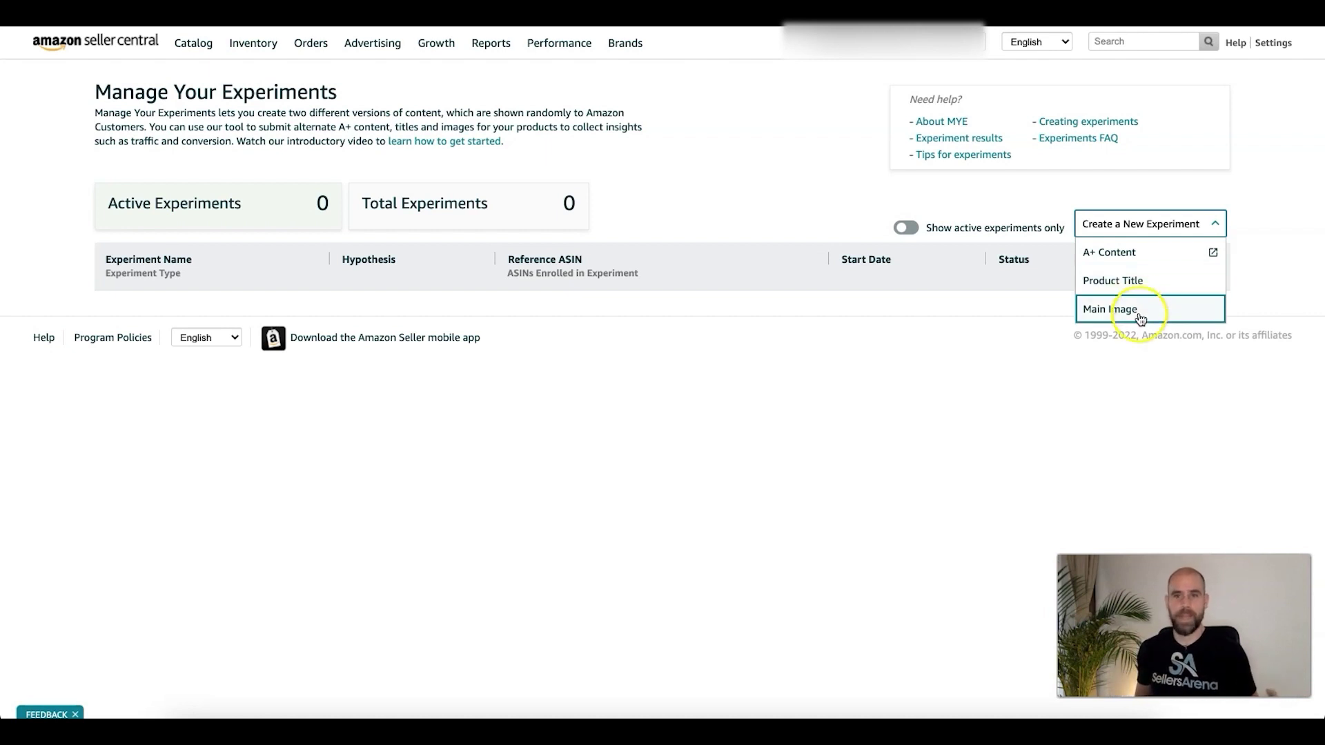
click(1136, 260)
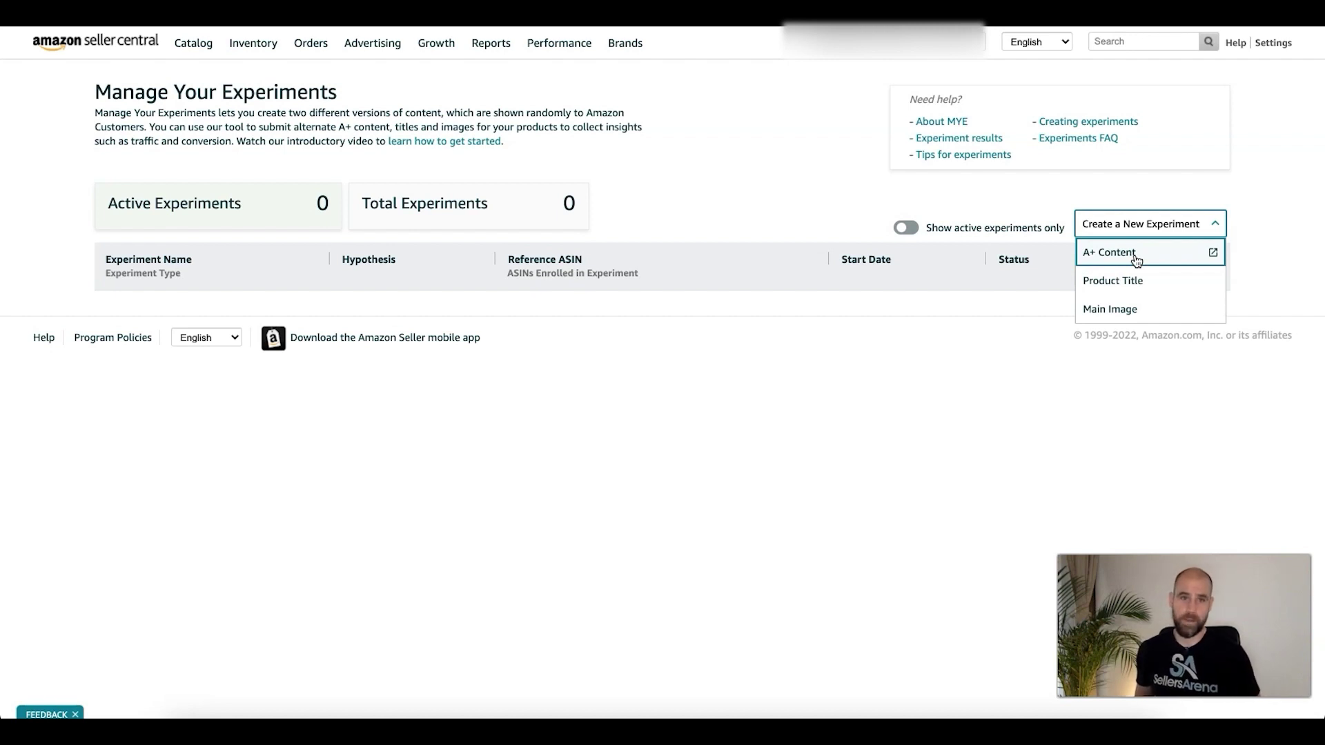
click(1135, 256)
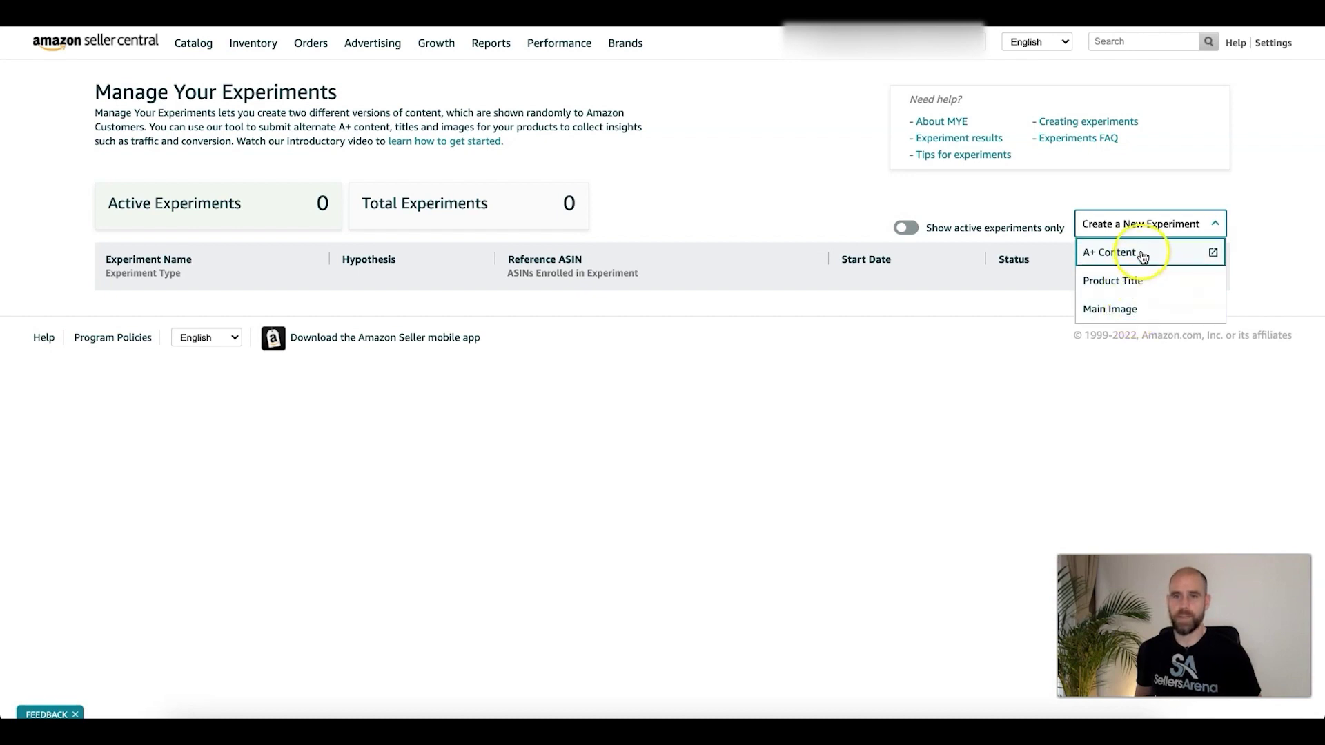
click(1127, 321)
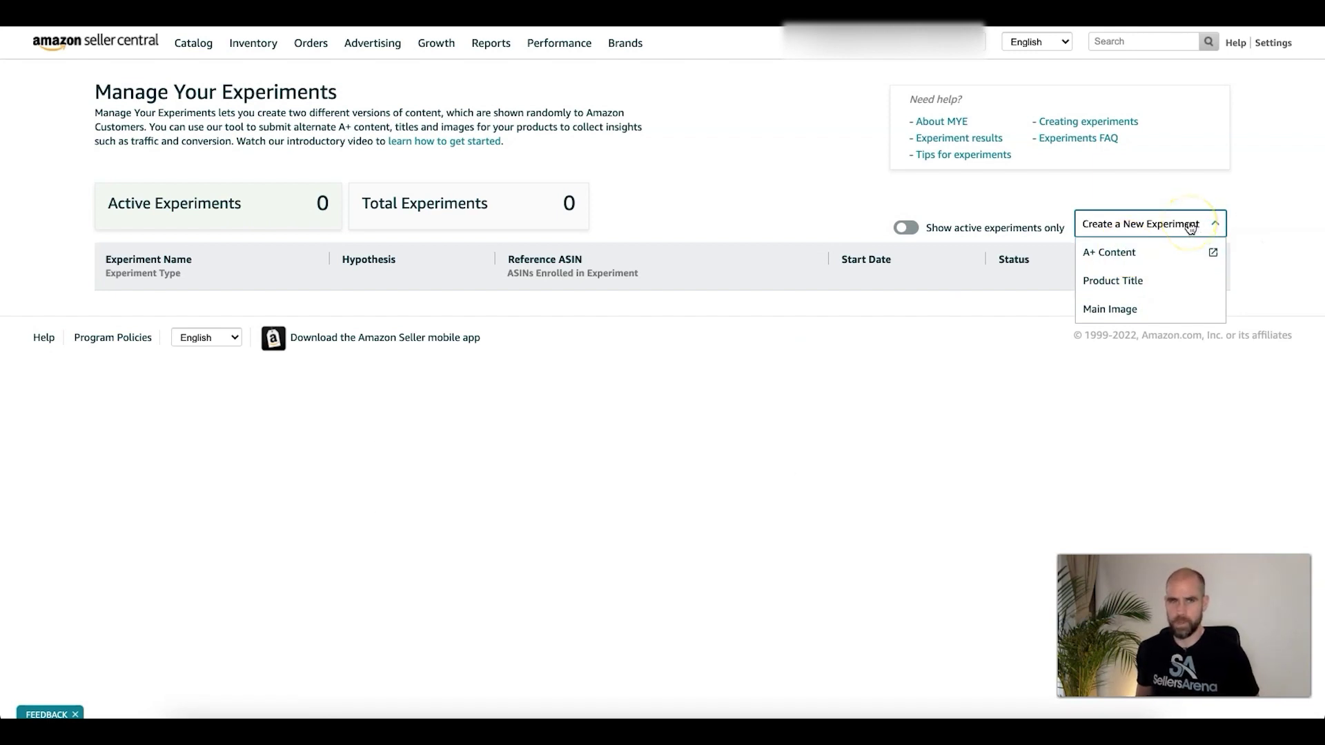
Start a Main Image experiment with an eligible reference ASIN, then check the info tooltips
click(1120, 308)
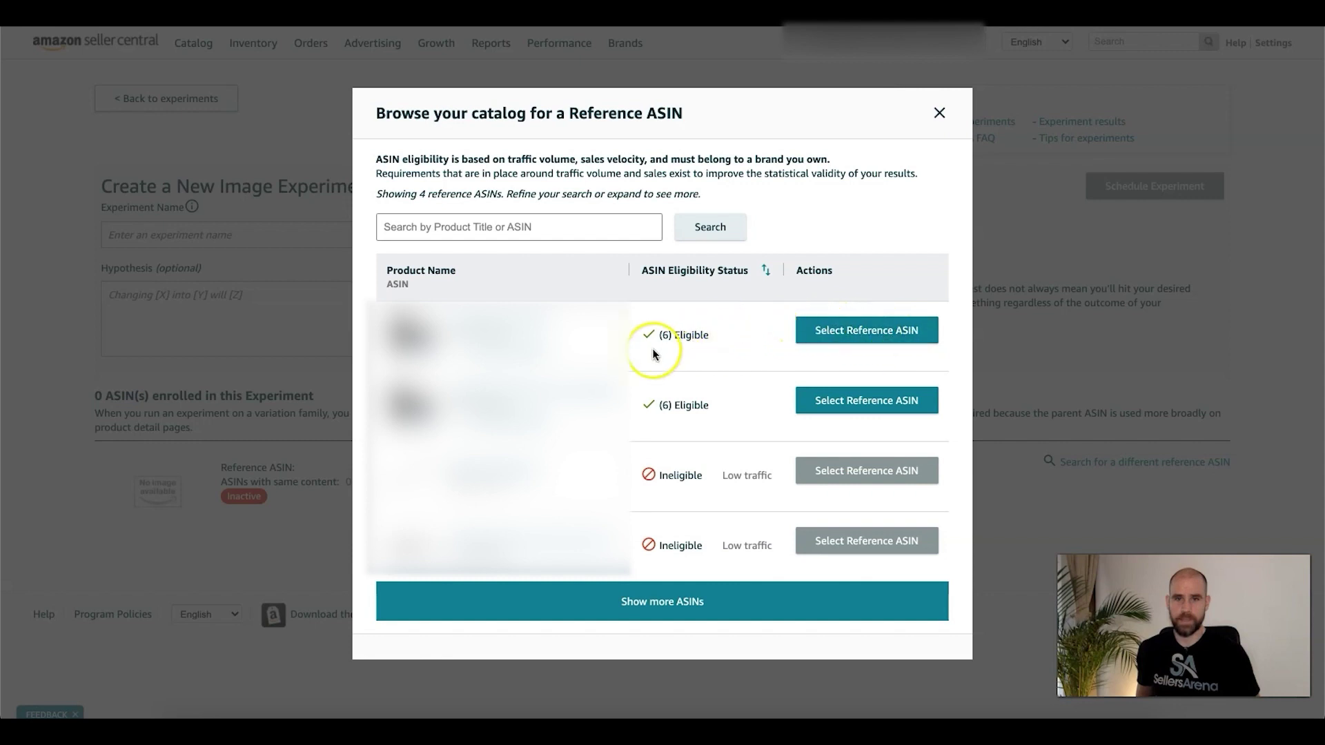
click(869, 334)
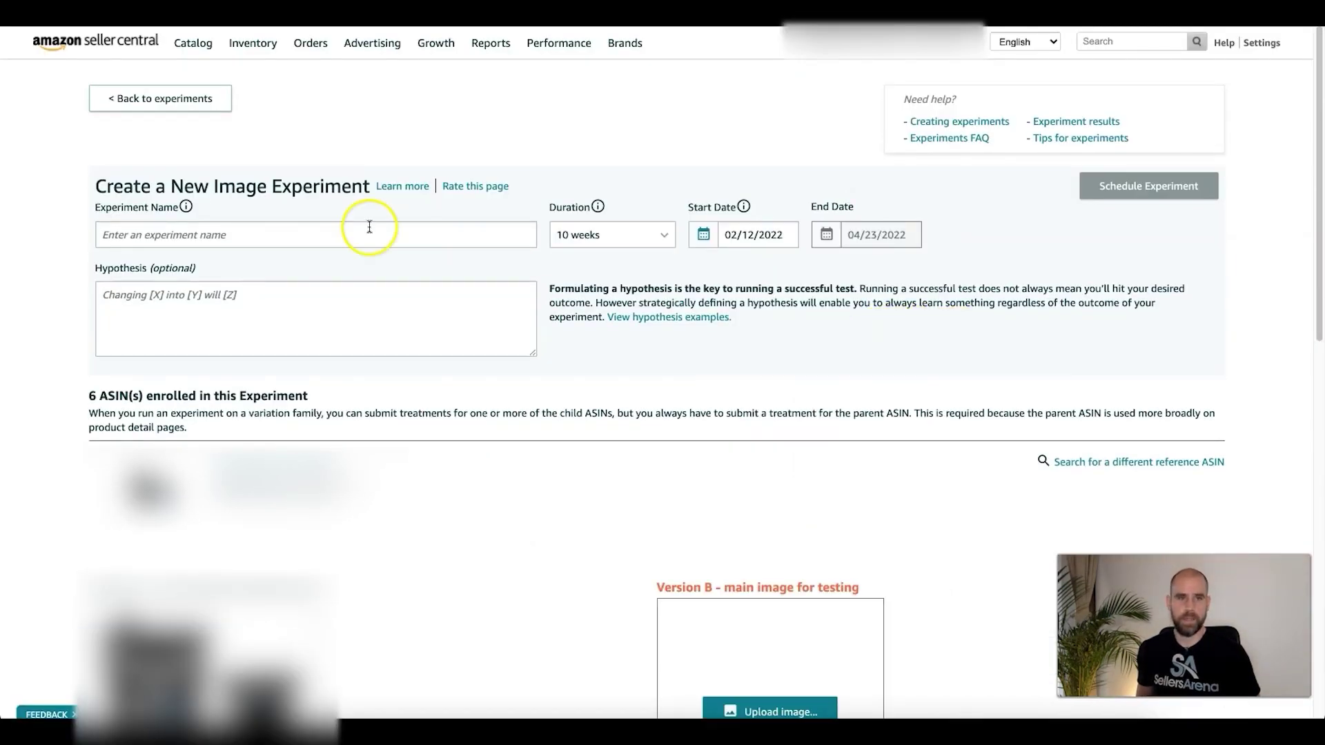
mouse_move(185, 207)
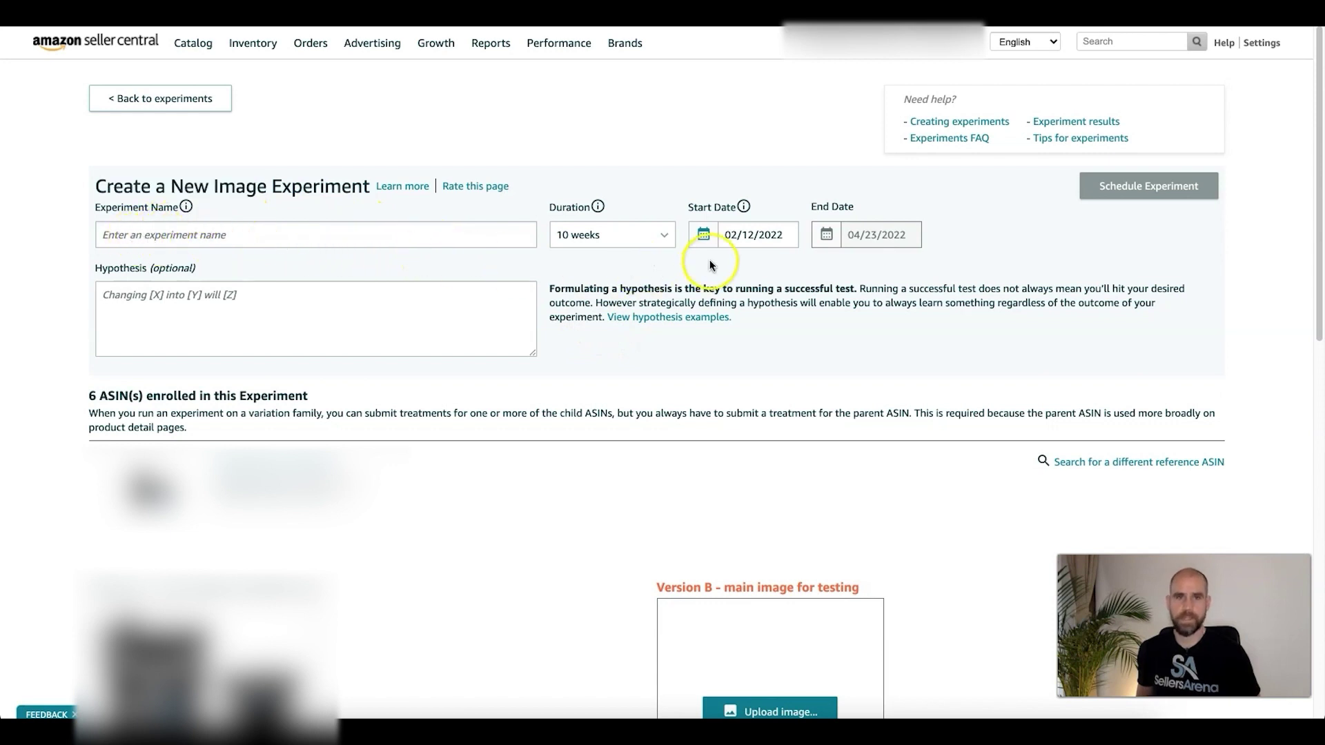
mouse_move(597, 207)
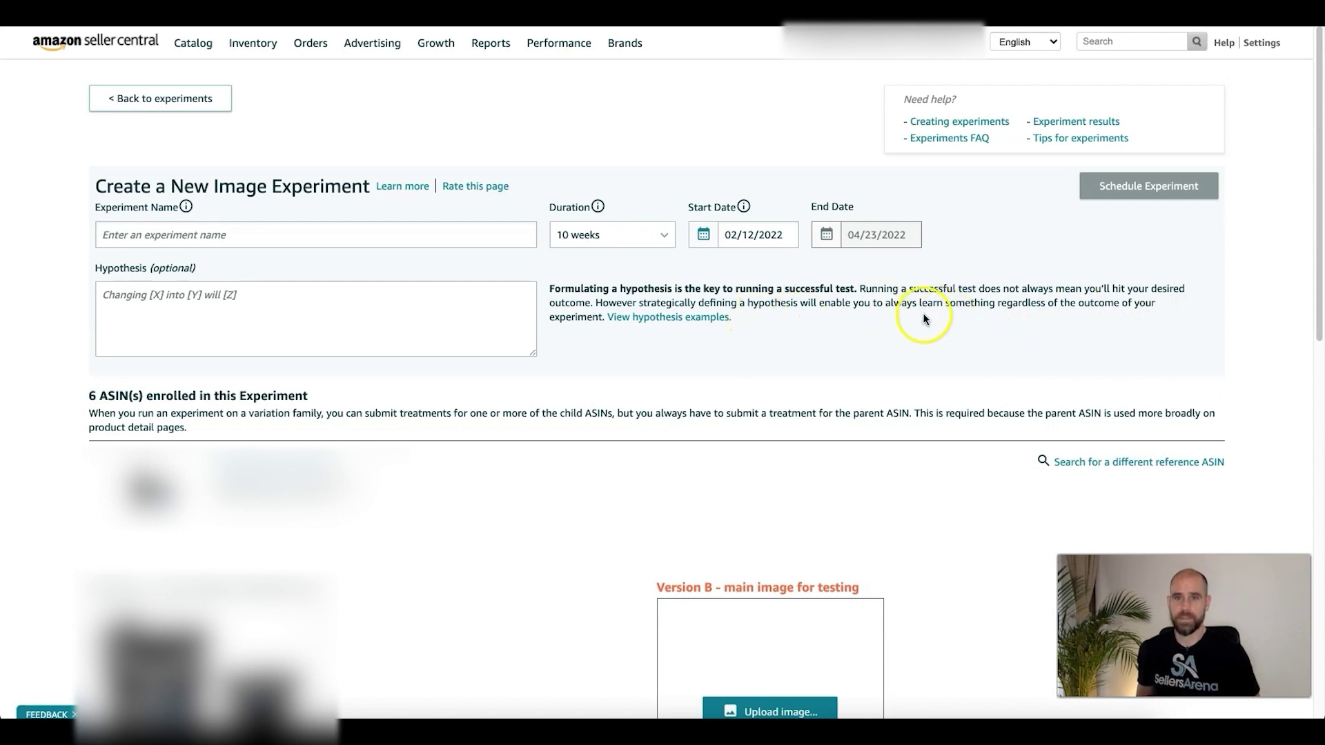
Scroll down to the Version B main image upload box and the Child ASINs table
scroll(473, 283, down, 4)
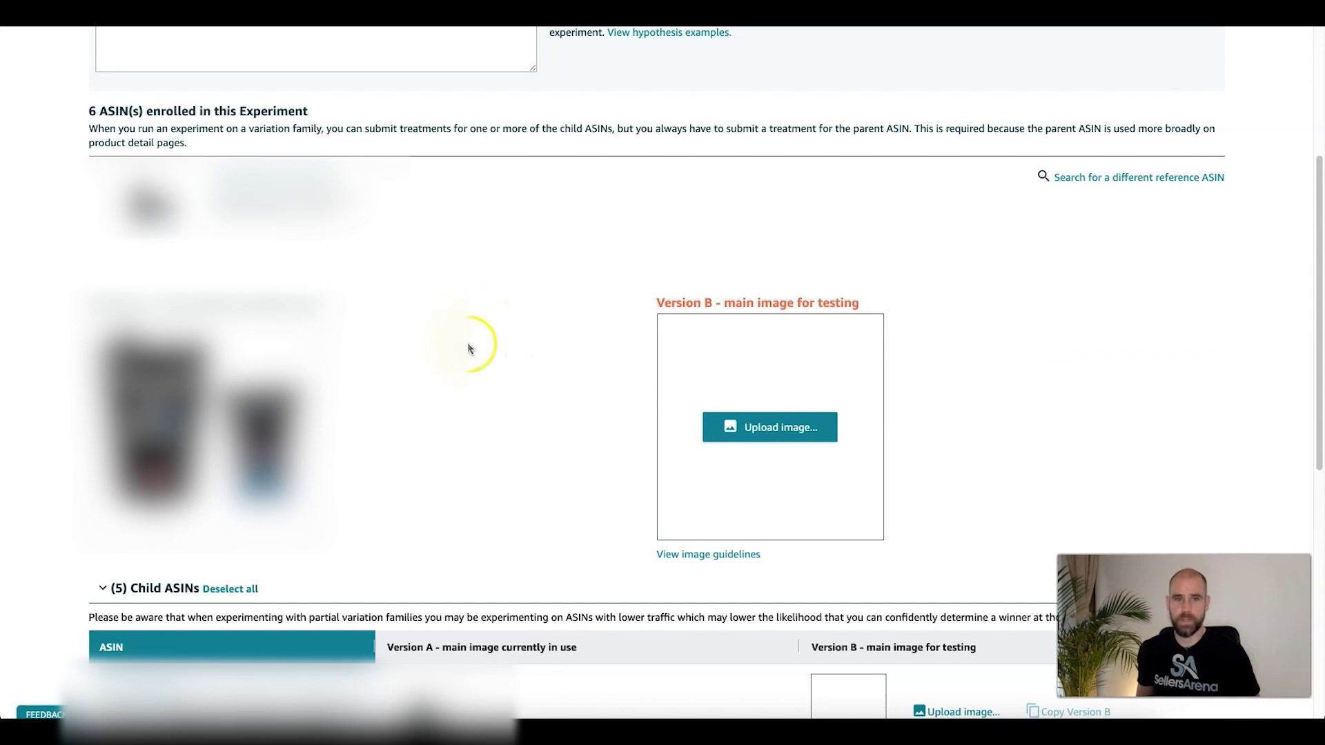
scroll(468, 345, down, 8)
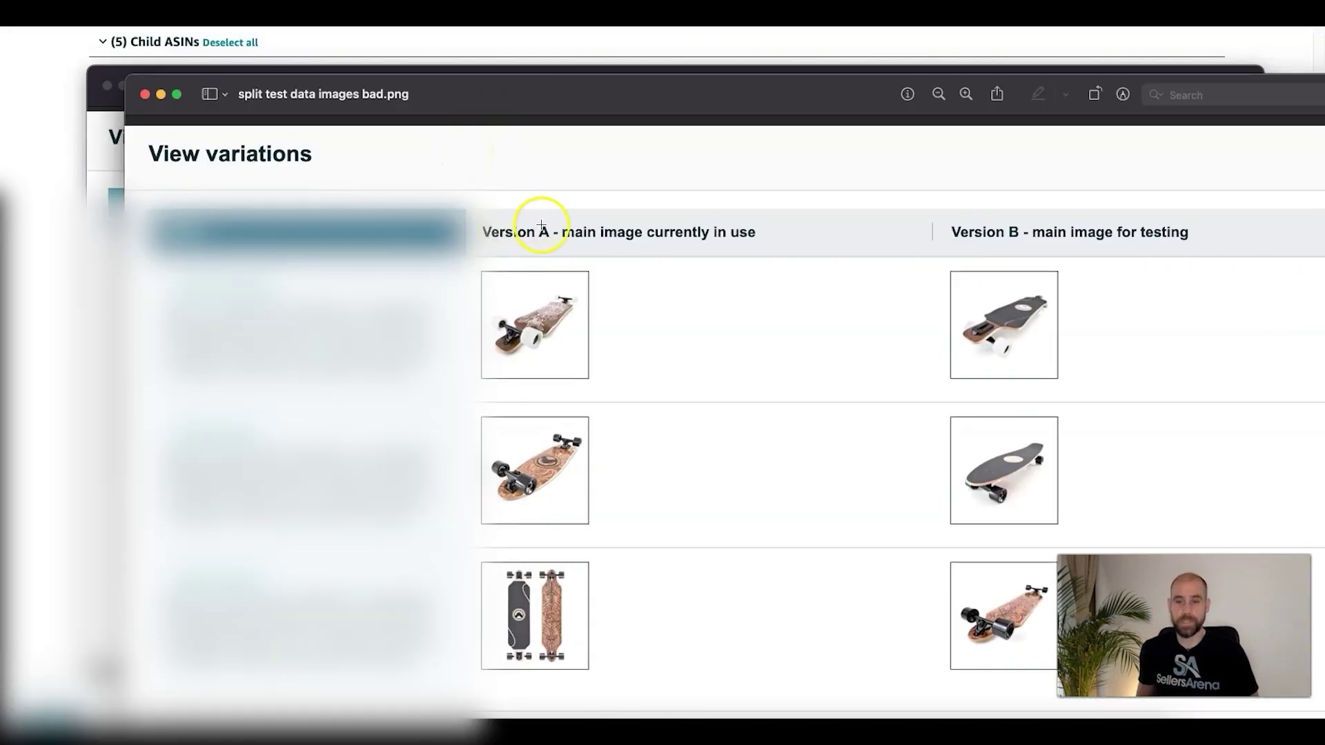
Bring the 'split test data images good.png' Preview window in front of the bad.png one
click(101, 162)
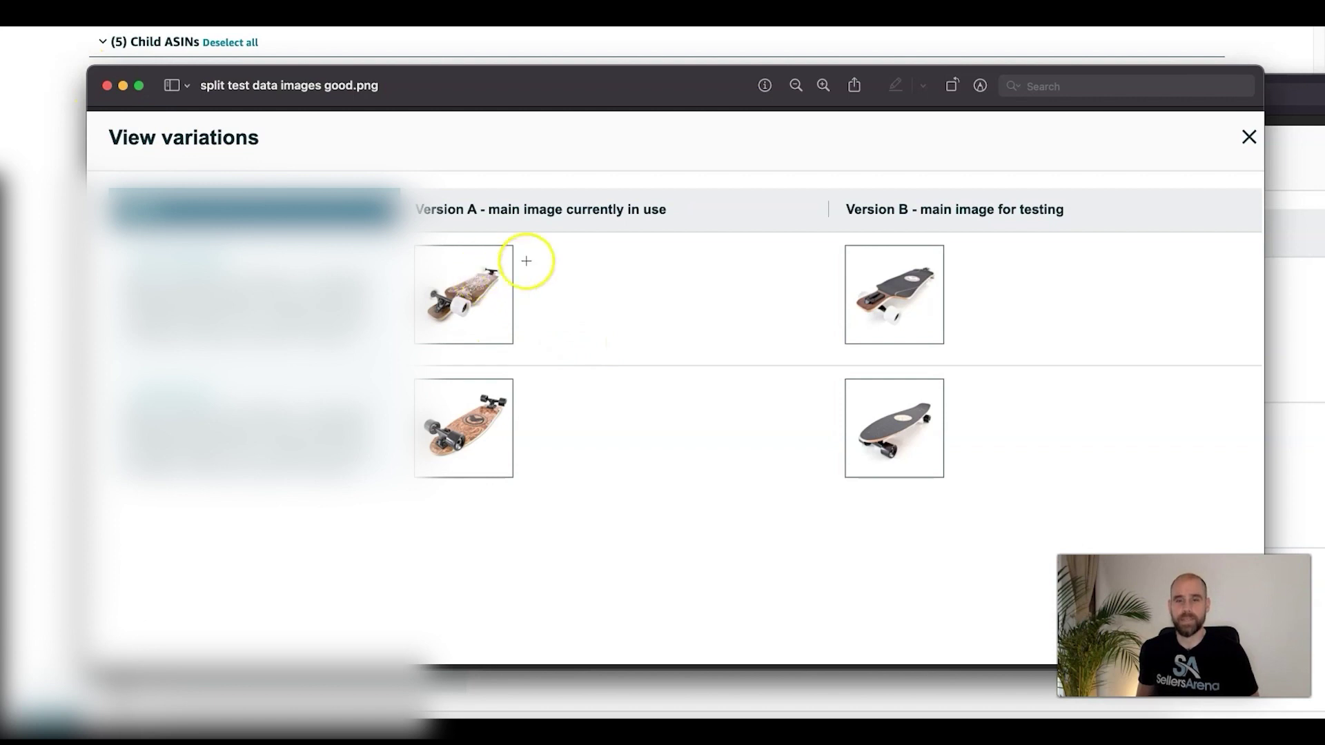
click(1292, 157)
drag(673, 112, 610, 81)
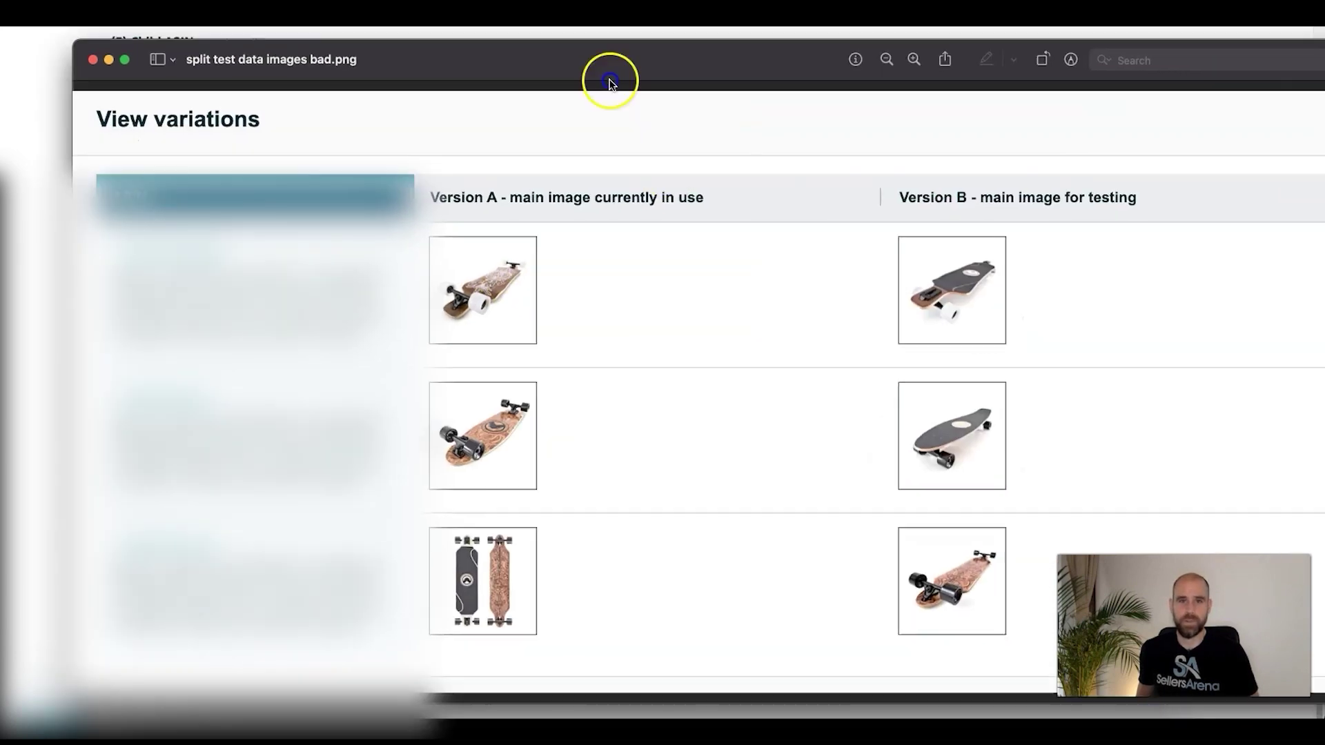
key(super+w)
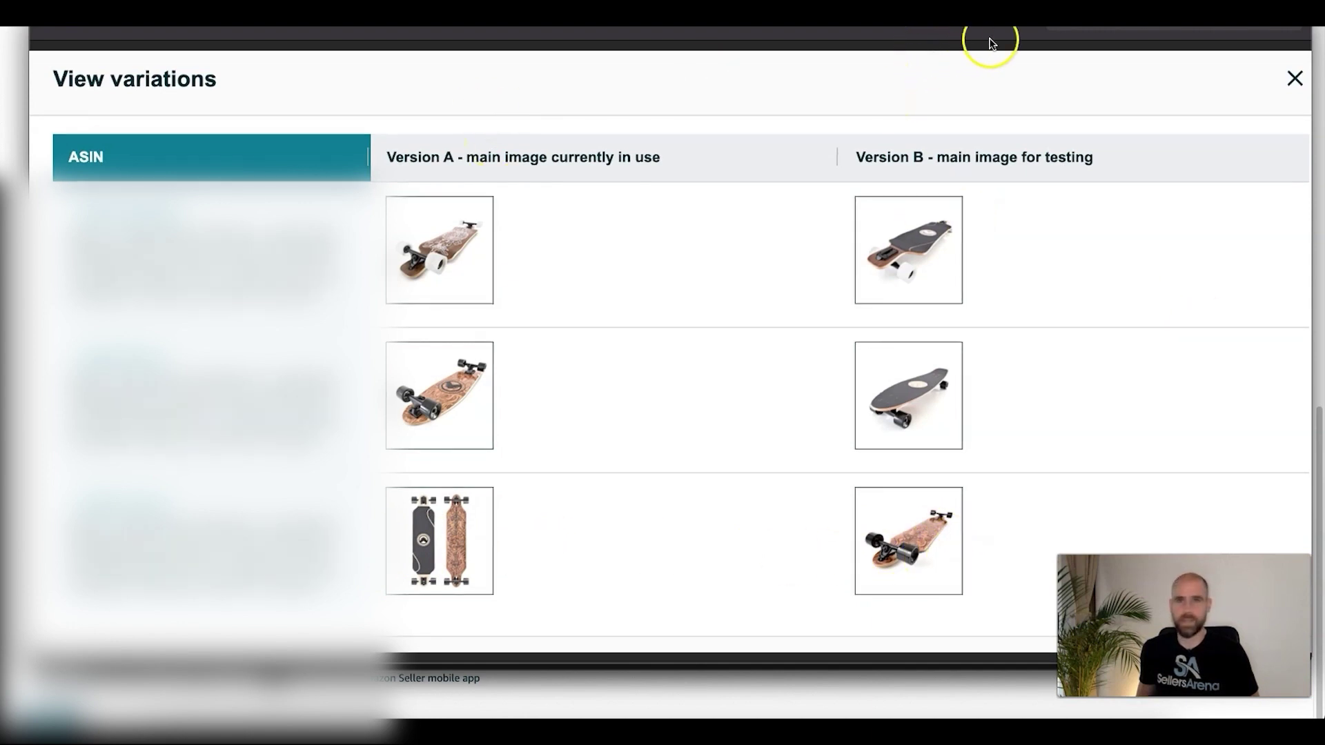
key(super+Tab)
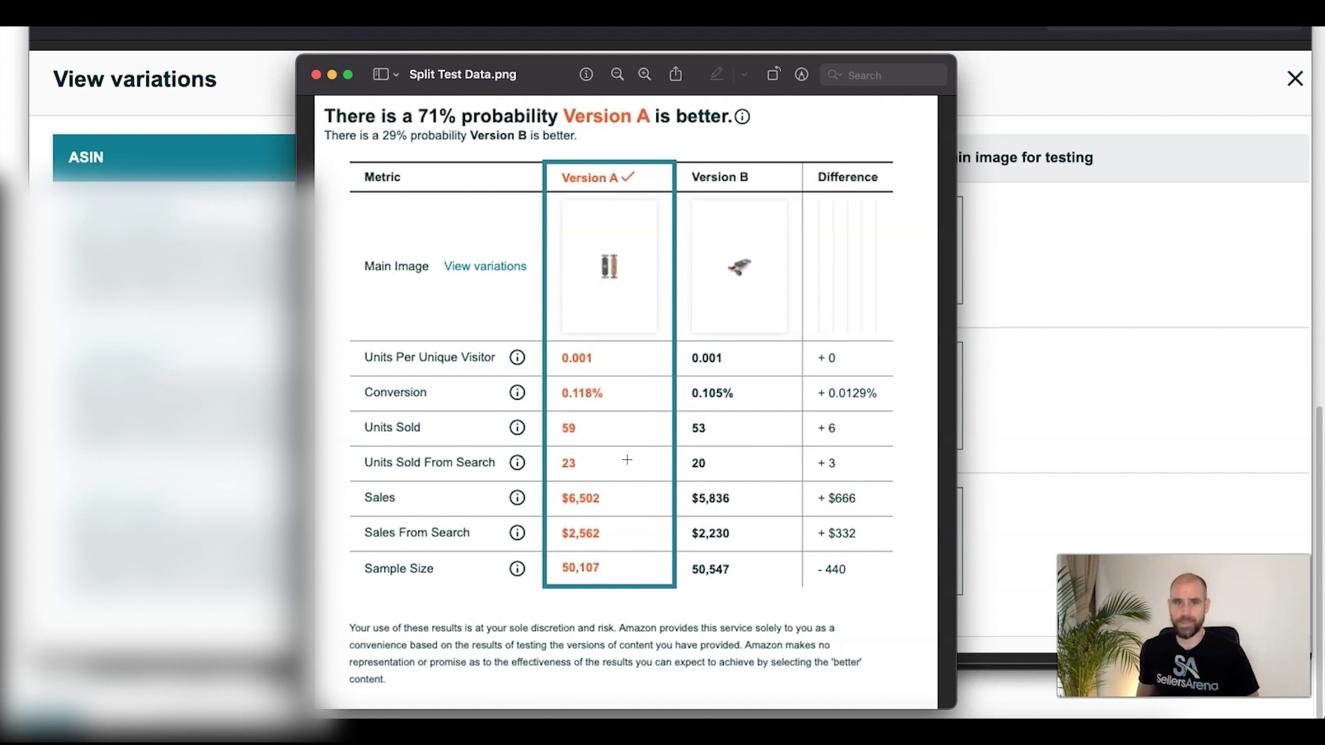
click(629, 463)
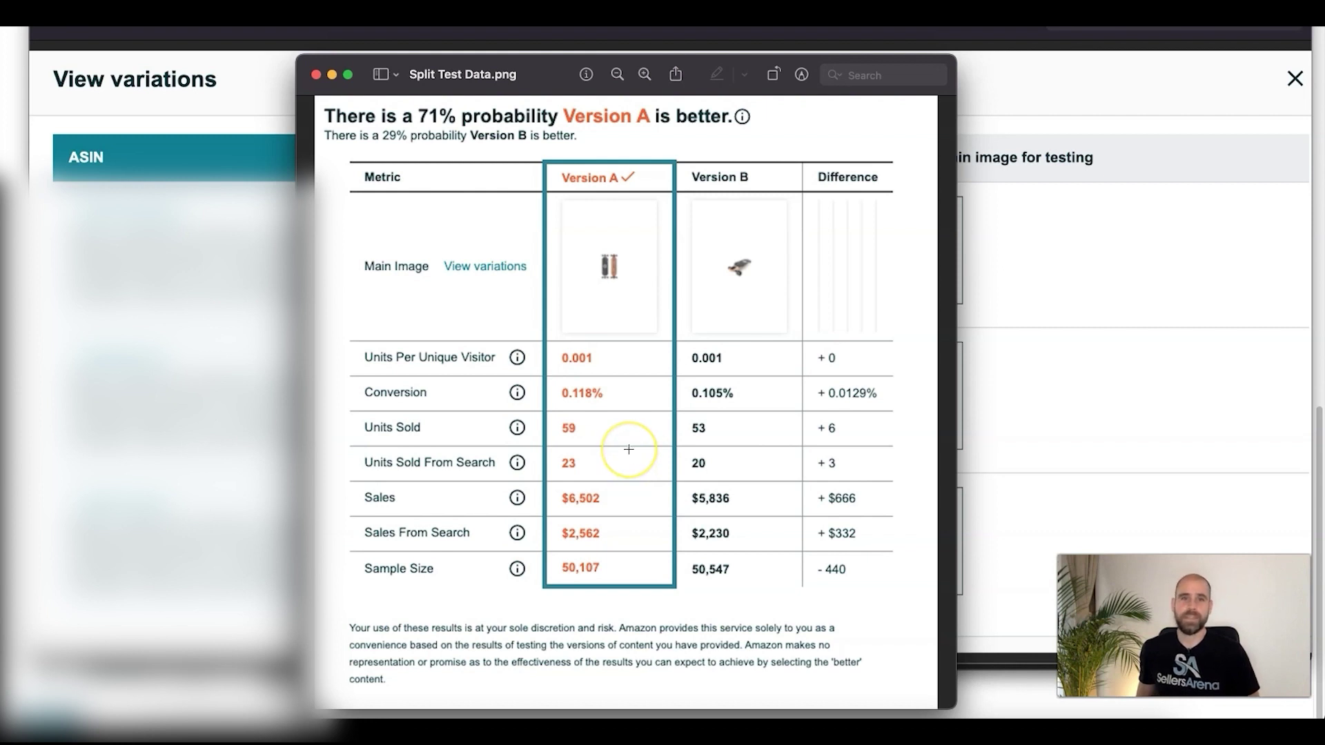
click(632, 454)
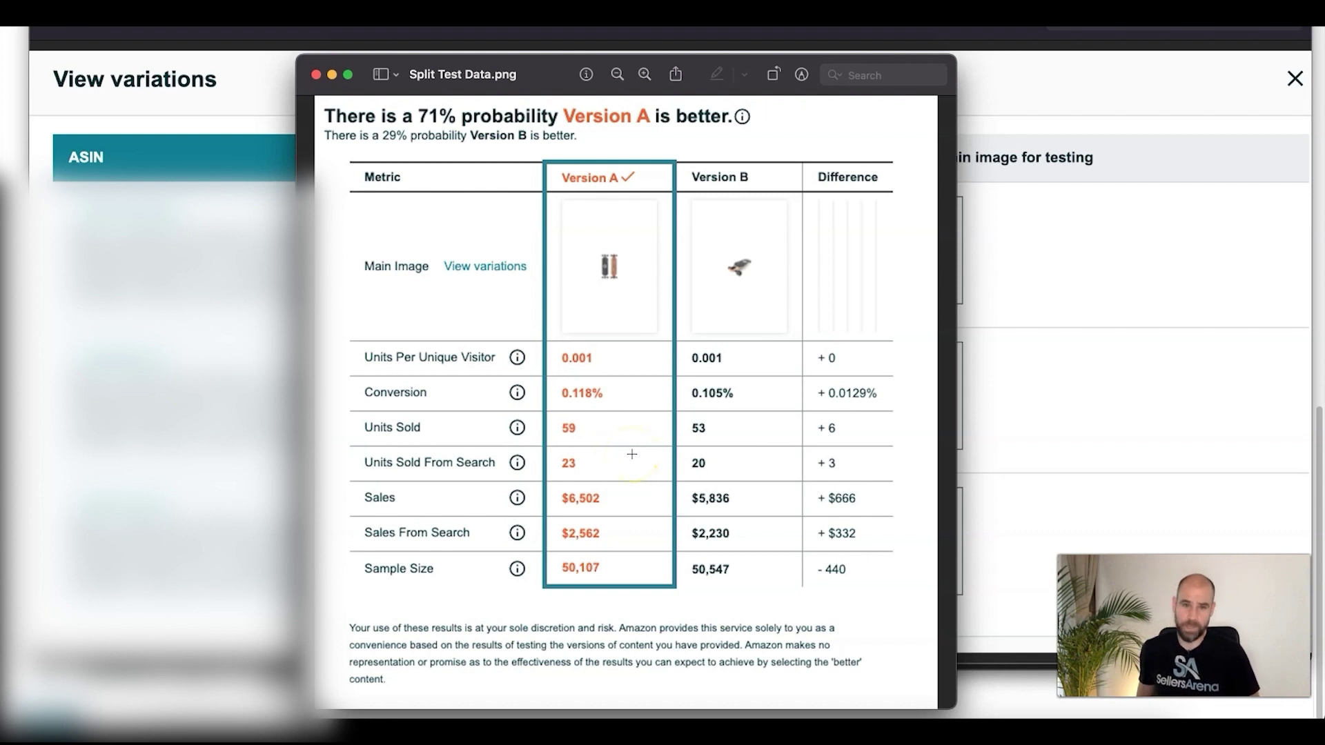